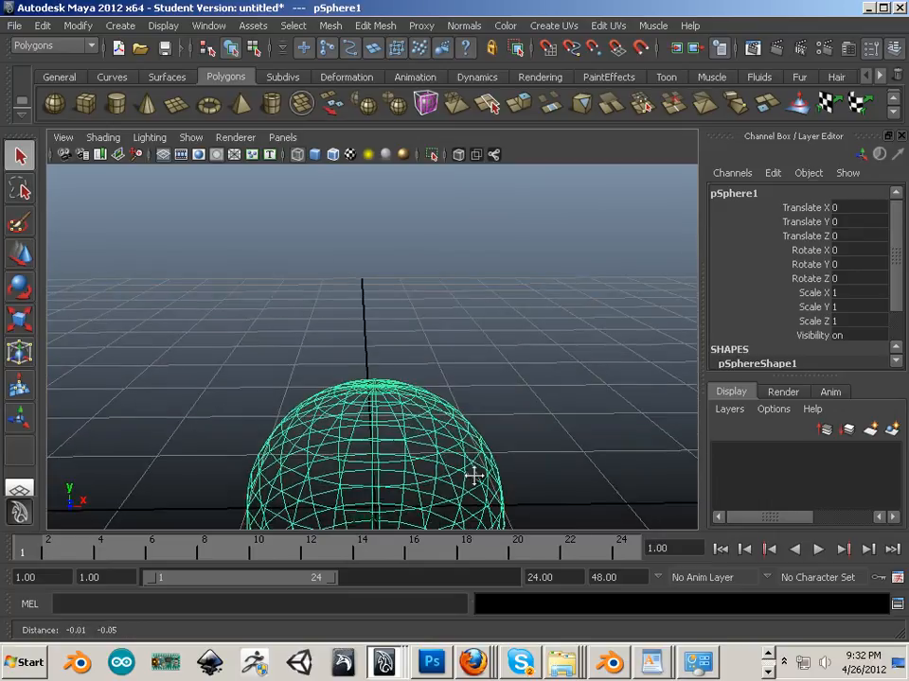
- Try pulling a single vertex near the sphere's top upward, undo the move, and return to object mode
right_drag(426, 341, 369, 343)
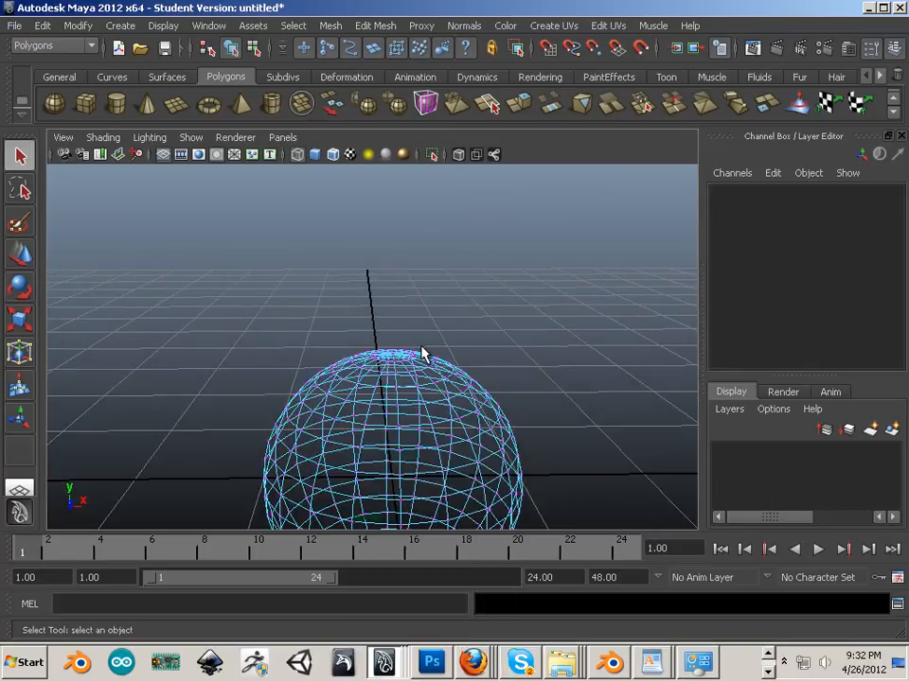
click(414, 359)
key(w)
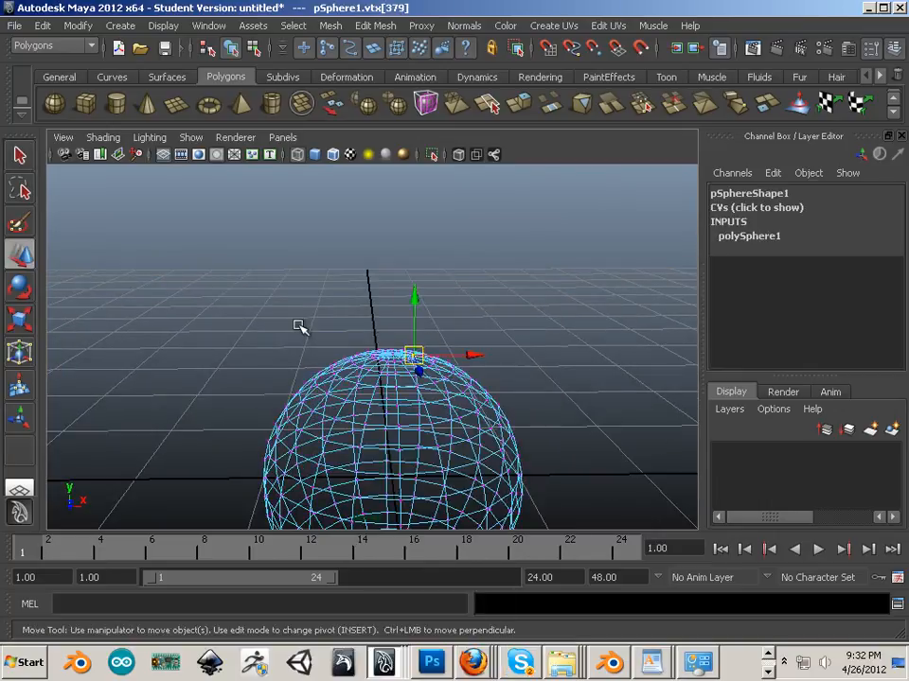
drag(412, 311, 426, 180)
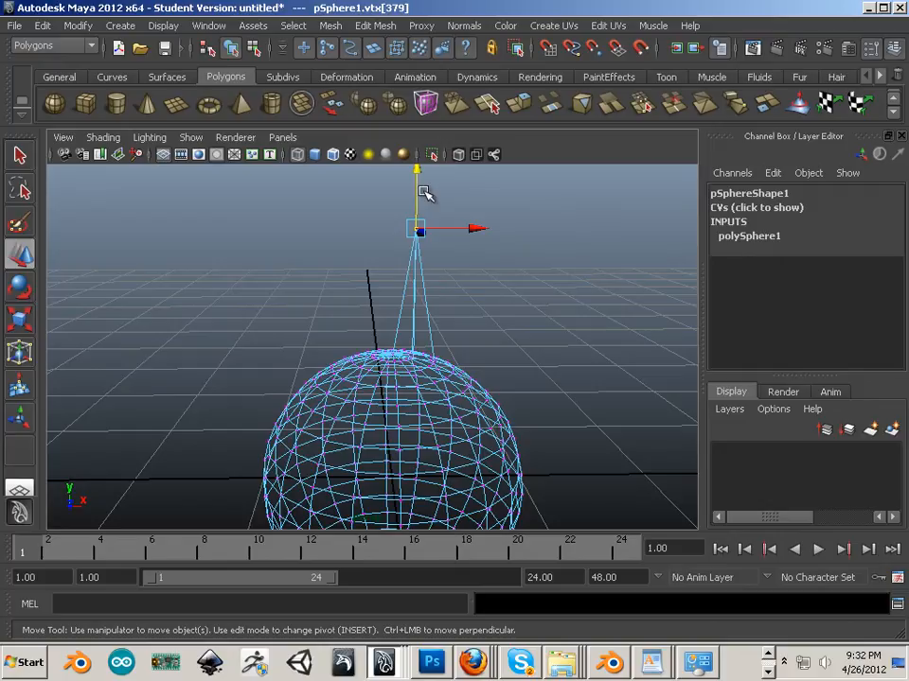
key(ctrl+z)
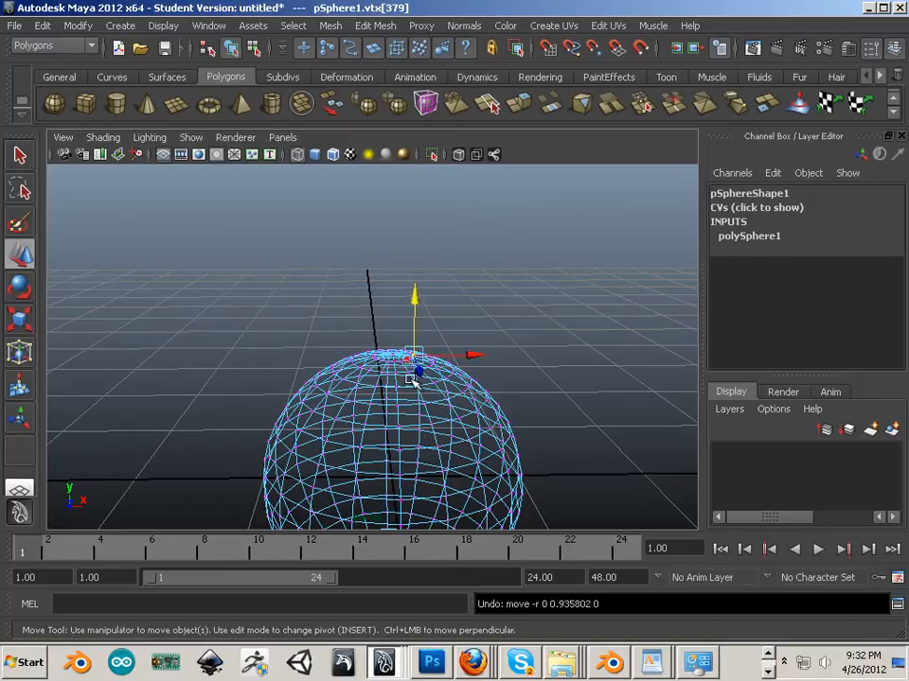
right_drag(415, 341, 491, 318)
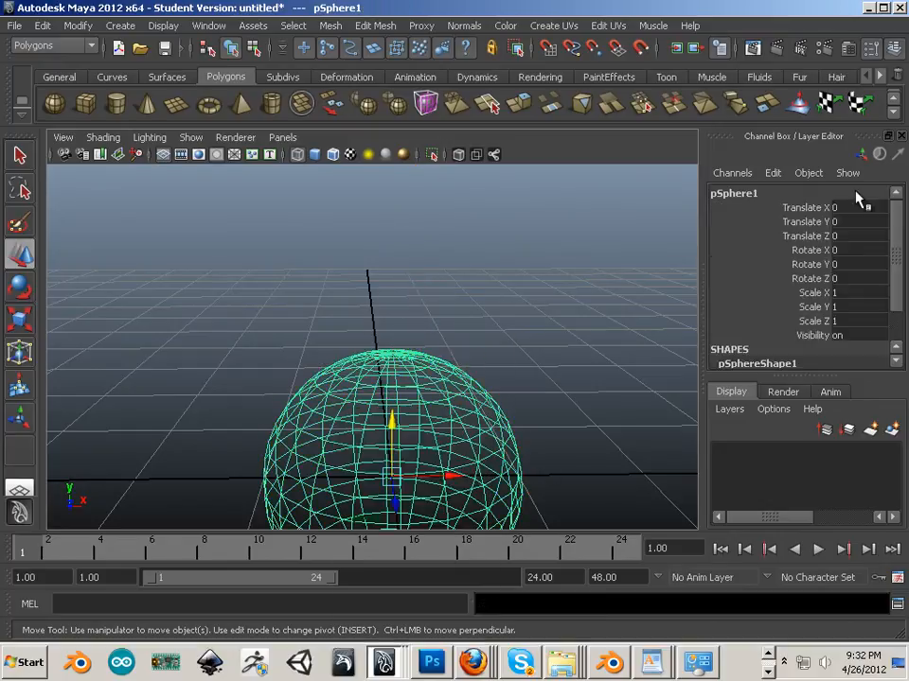
- Change the color of the sphere's lambert1 material to blue in the Attribute Editor and close the editor
click(848, 46)
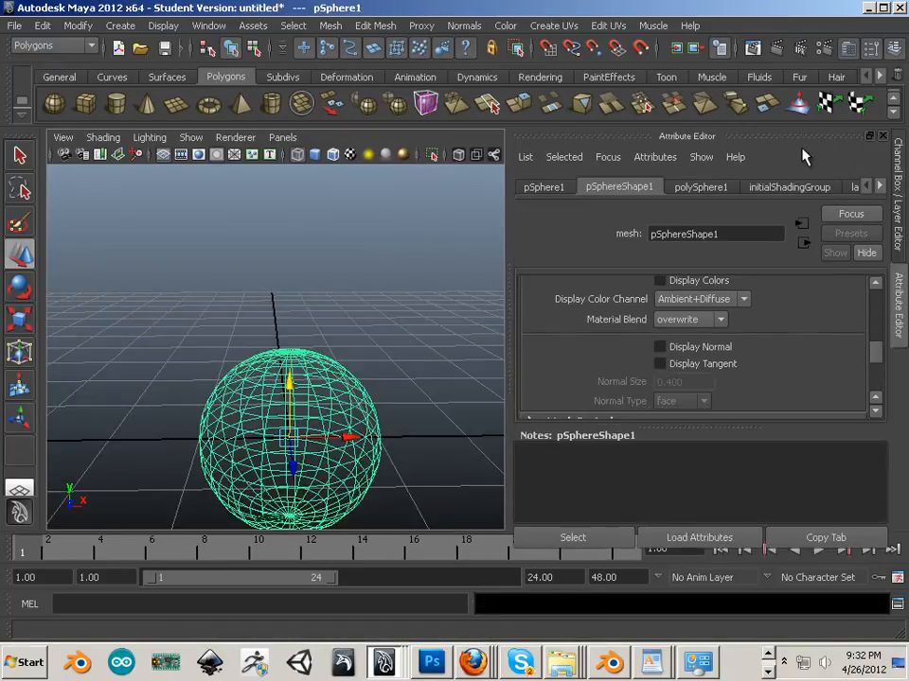
click(857, 187)
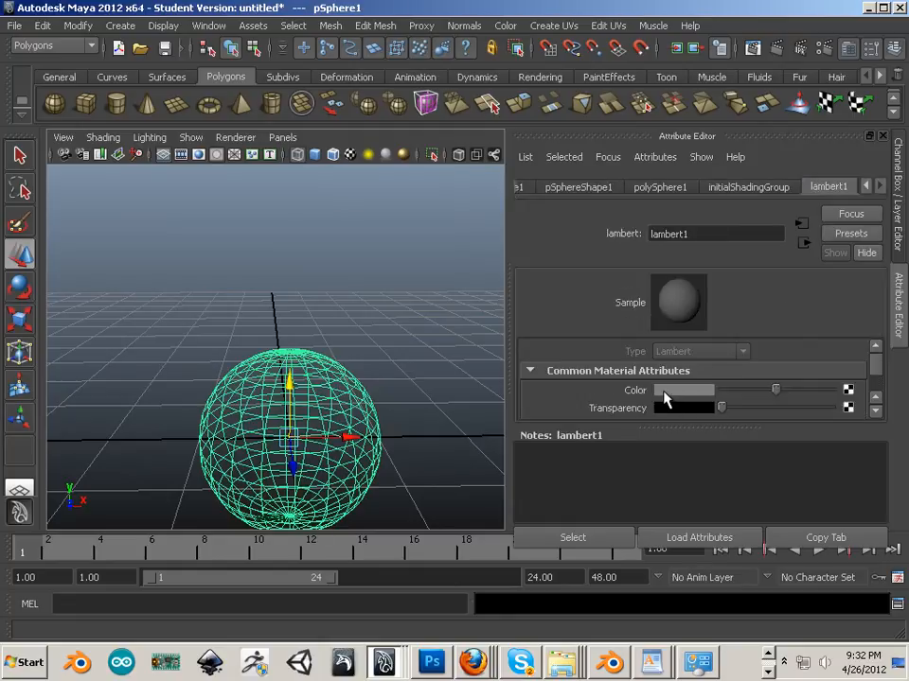
click(664, 400)
click(678, 346)
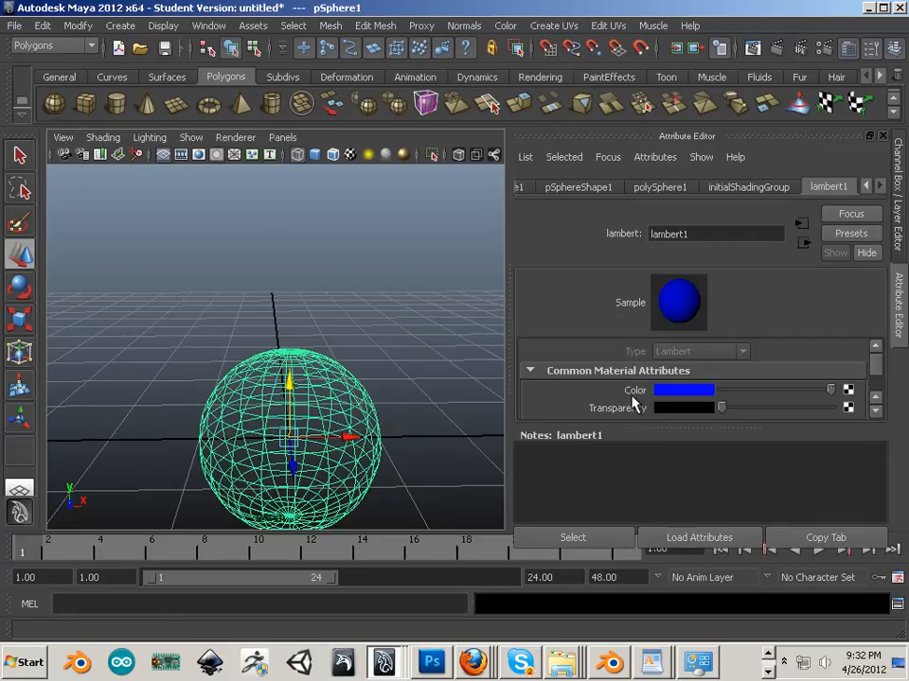
right_click(633, 399)
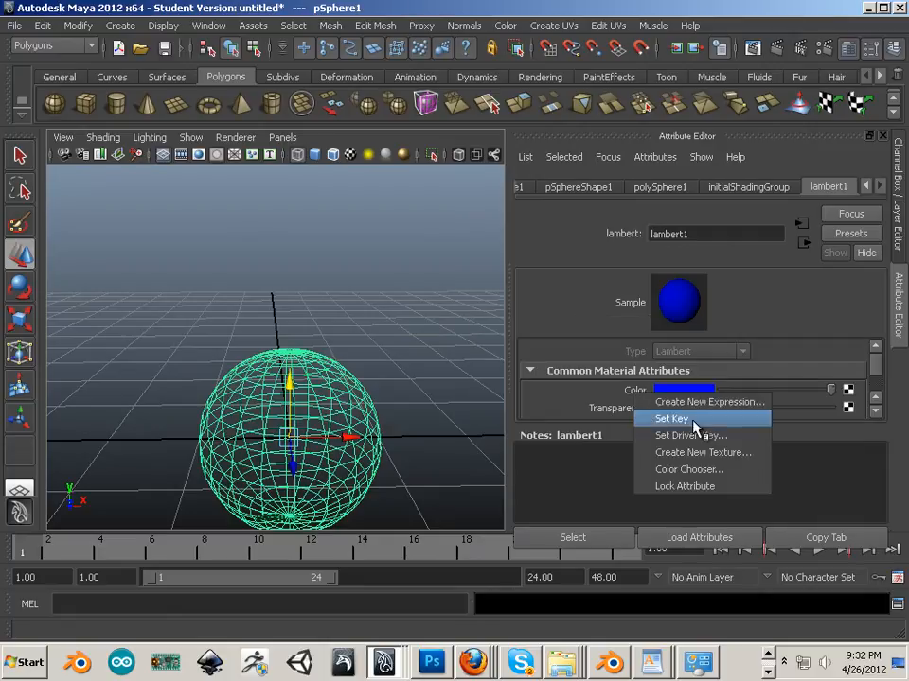
click(543, 396)
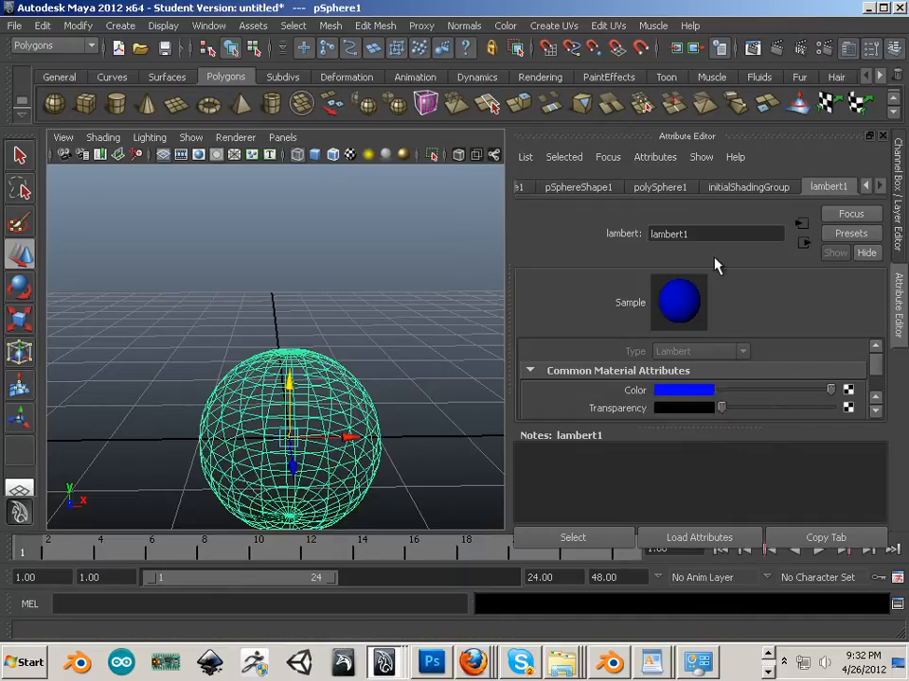
click(883, 136)
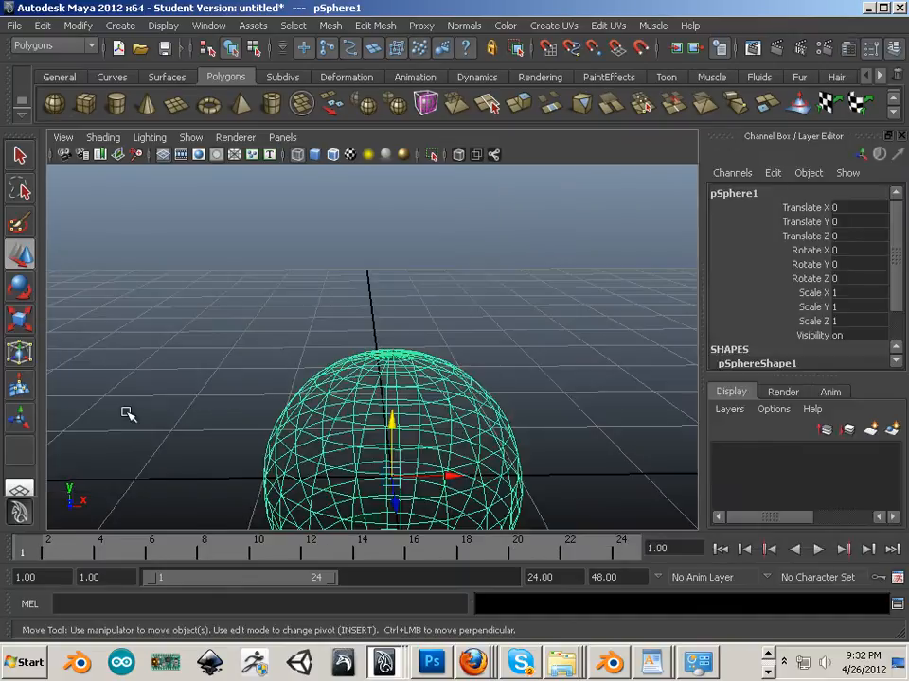
- Save the Time Slider preferences with playback speed at Real-time [24 fps] and looping at Continuous
key(alt+v)
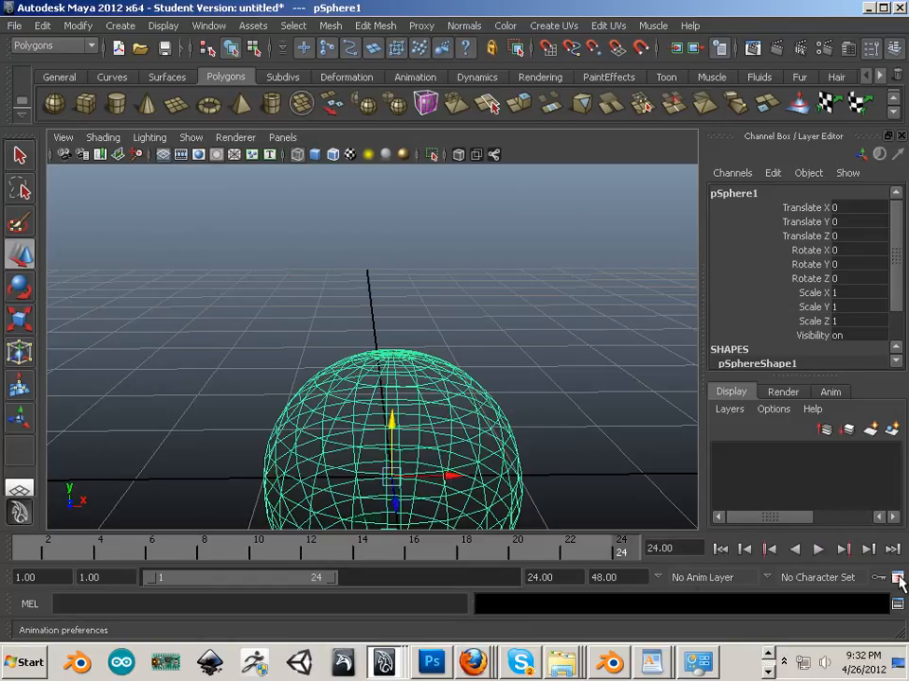
click(899, 578)
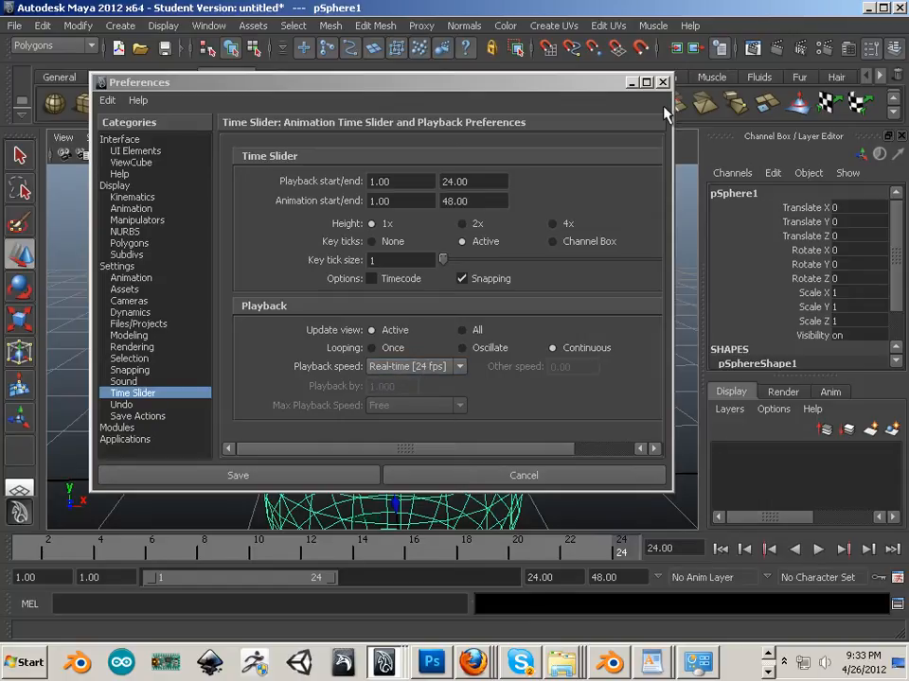
click(284, 476)
key(alt+v)
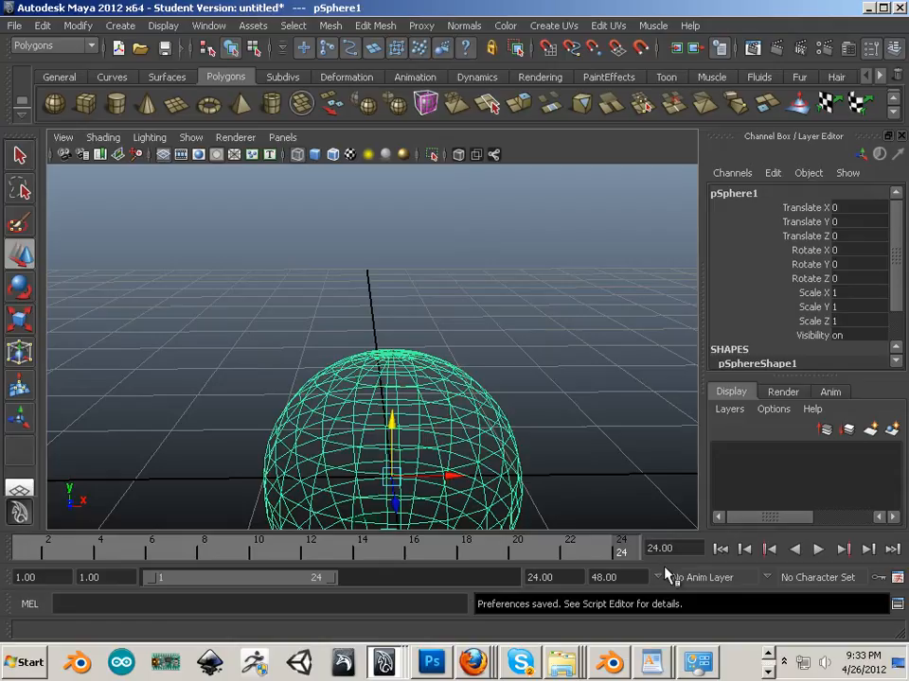
- Set the animation end to frame 240 and extend the playback range to cover frames 1 to 240
drag(331, 584, 515, 581)
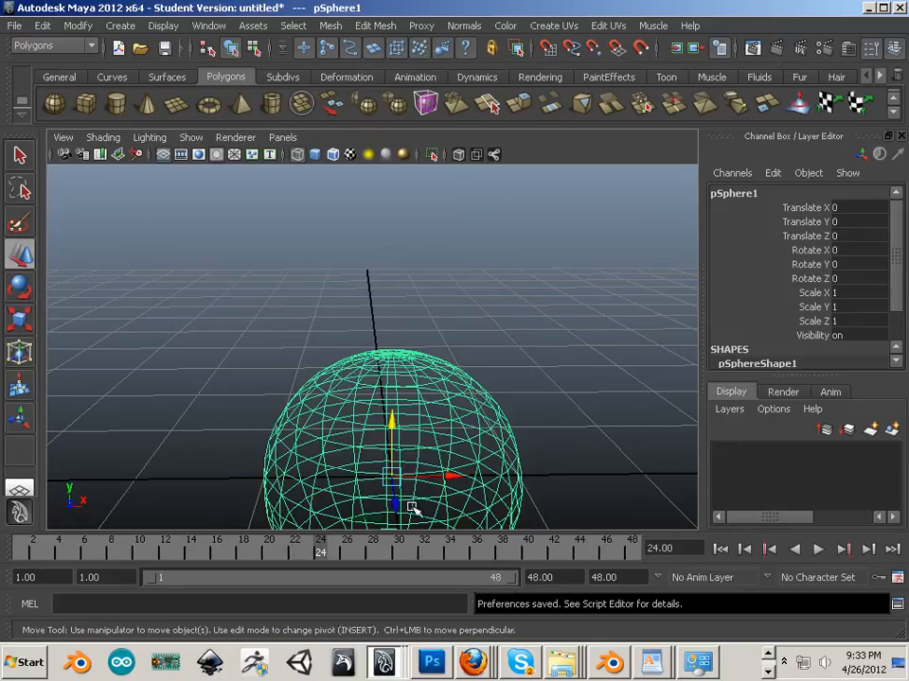
click(666, 548)
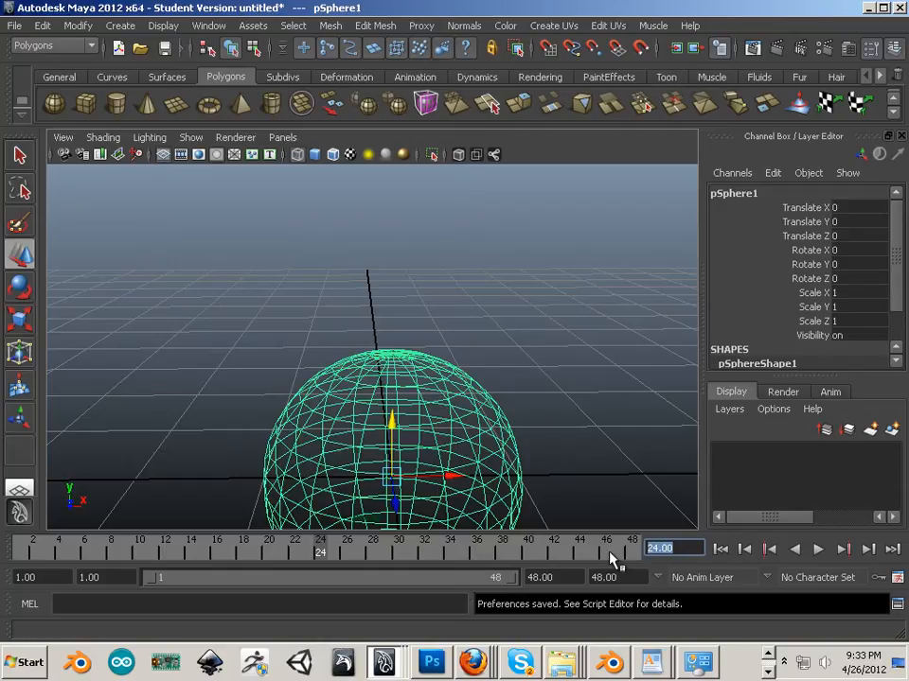
text(240)
key(Return)
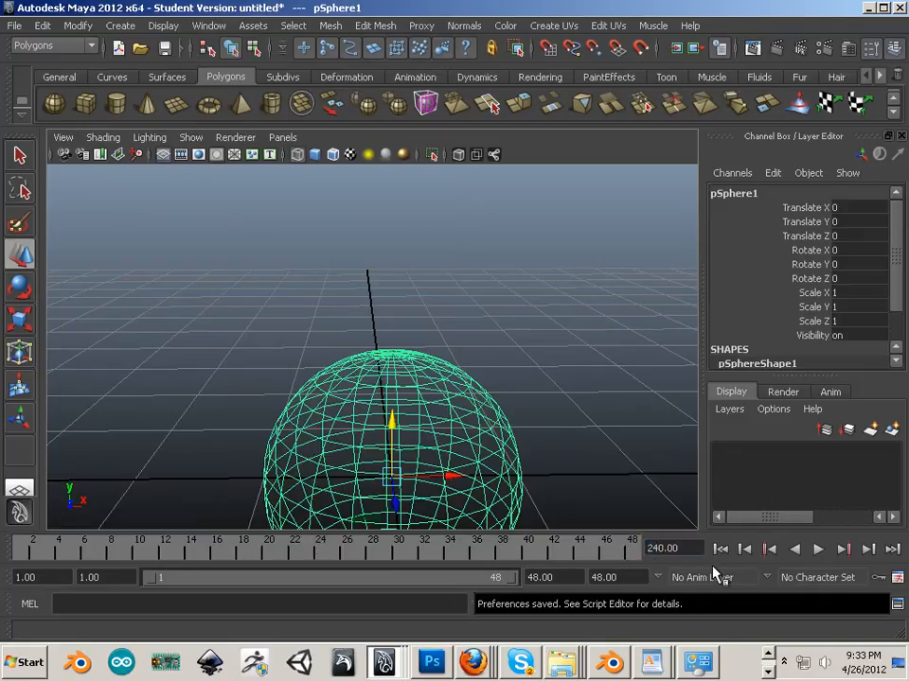
double_click(610, 577)
text(240)
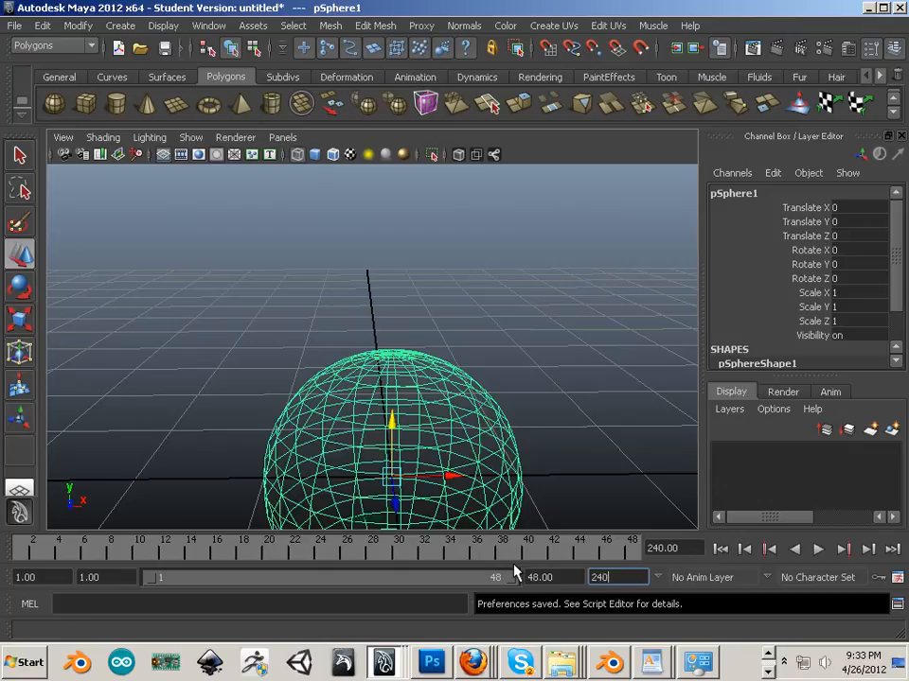
key(Return)
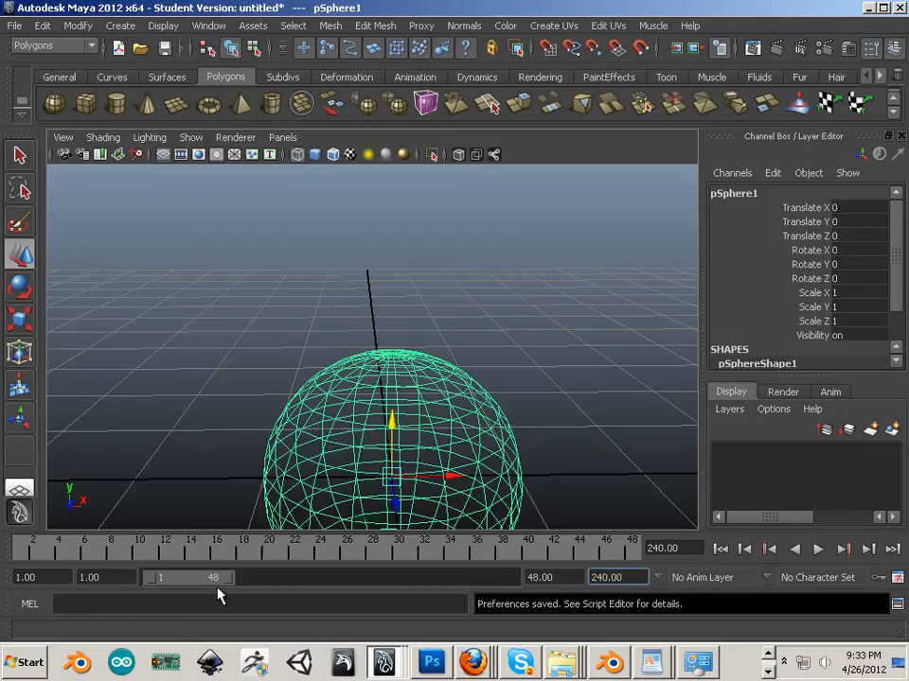
drag(230, 577, 617, 616)
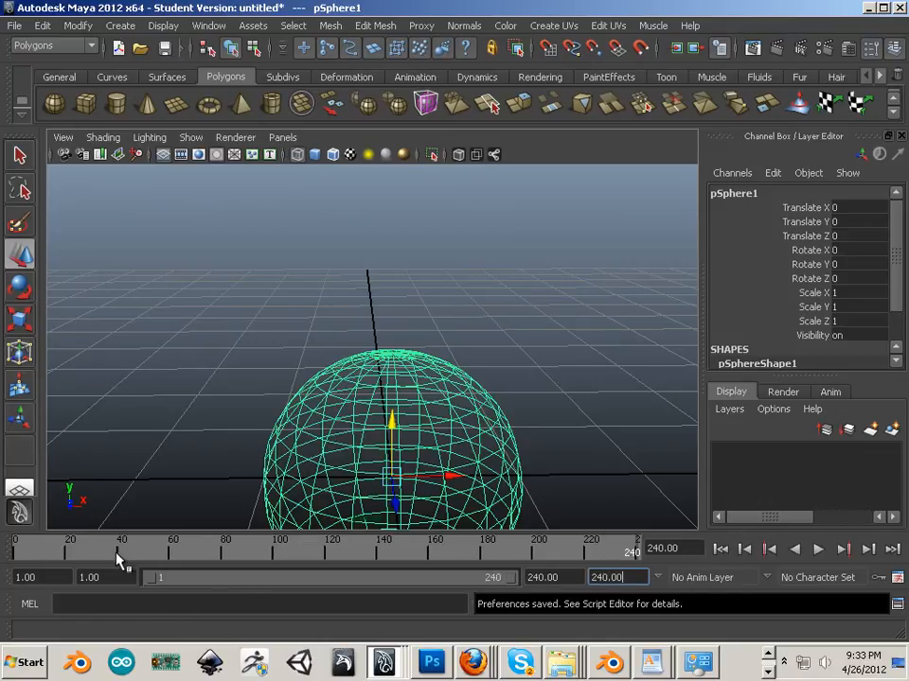
- Scrub through the 240-frame timeline and play the animation to check the timing
drag(116, 553, 710, 624)
mouse_move(264, 545)
mouse_down()
mouse_move(7, 551)
mouse_move(24, 548)
mouse_up()
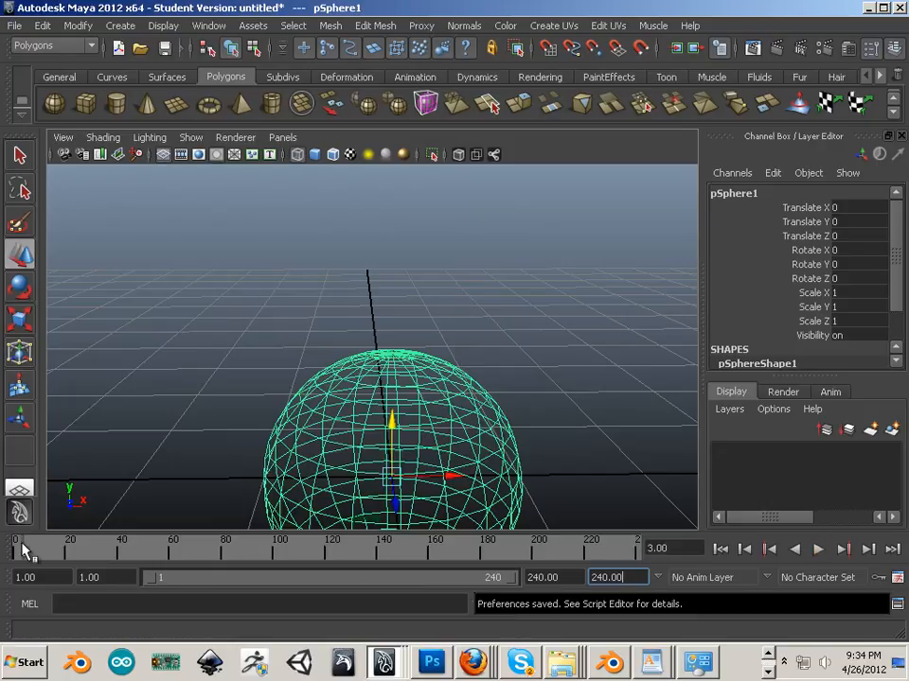
key(alt+v)
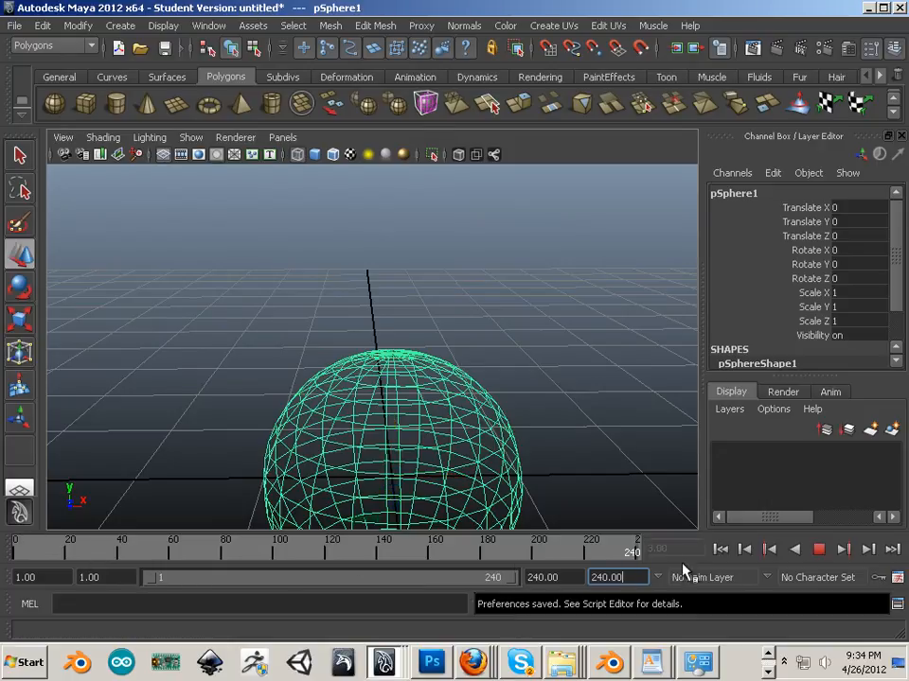
key(alt+v)
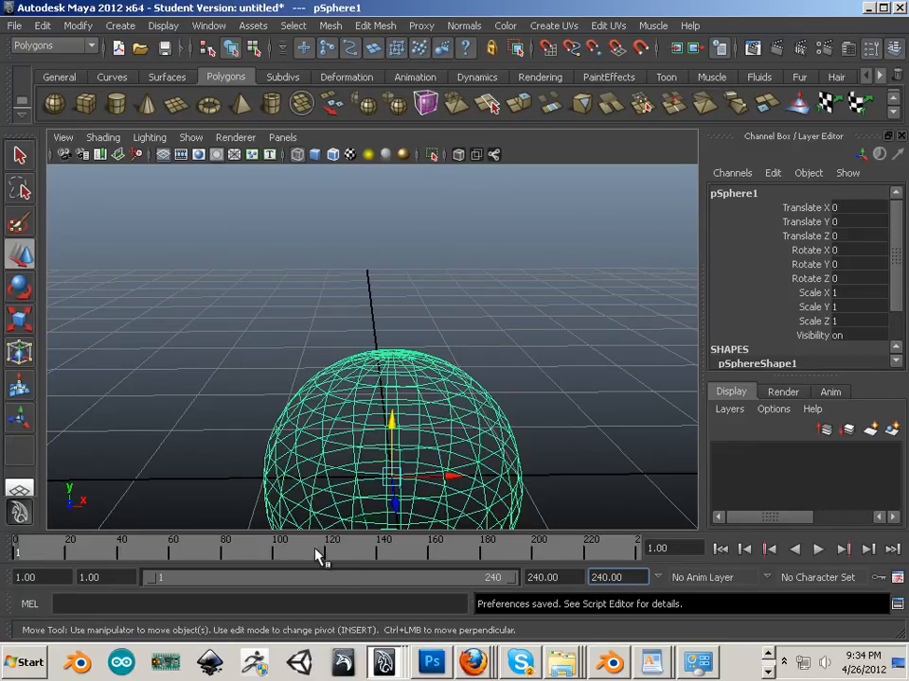
- Shorten the playback range to end at frame 48
drag(511, 581, 212, 598)
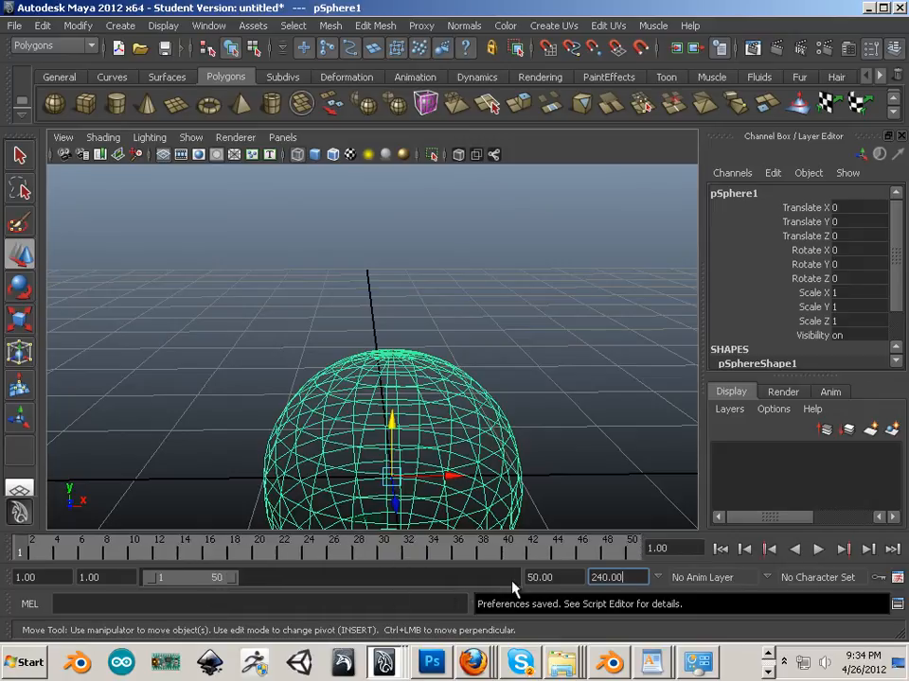
drag(557, 578, 463, 573)
text(48)
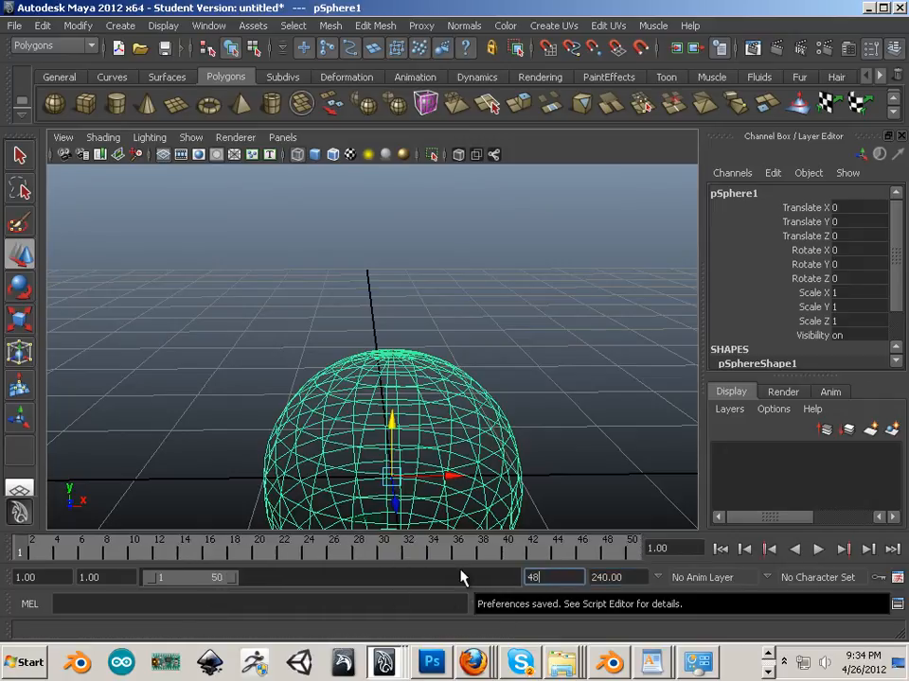
key(Return)
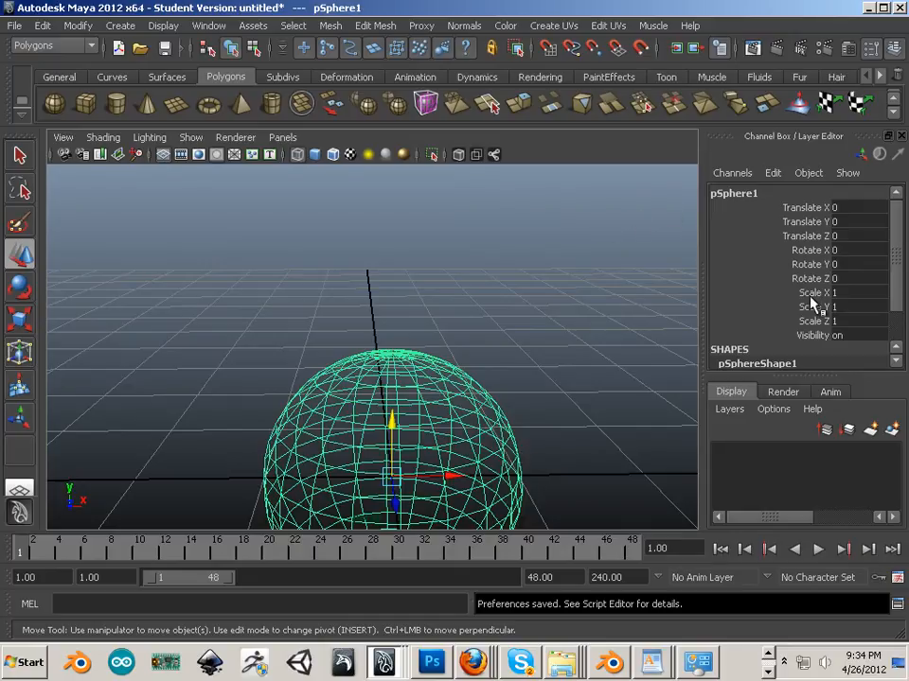
- Set a keyframe on all of the sphere's channels at frame 1
scroll(414, 413, down, 3)
alt+middle_drag(413, 412, 367, 362)
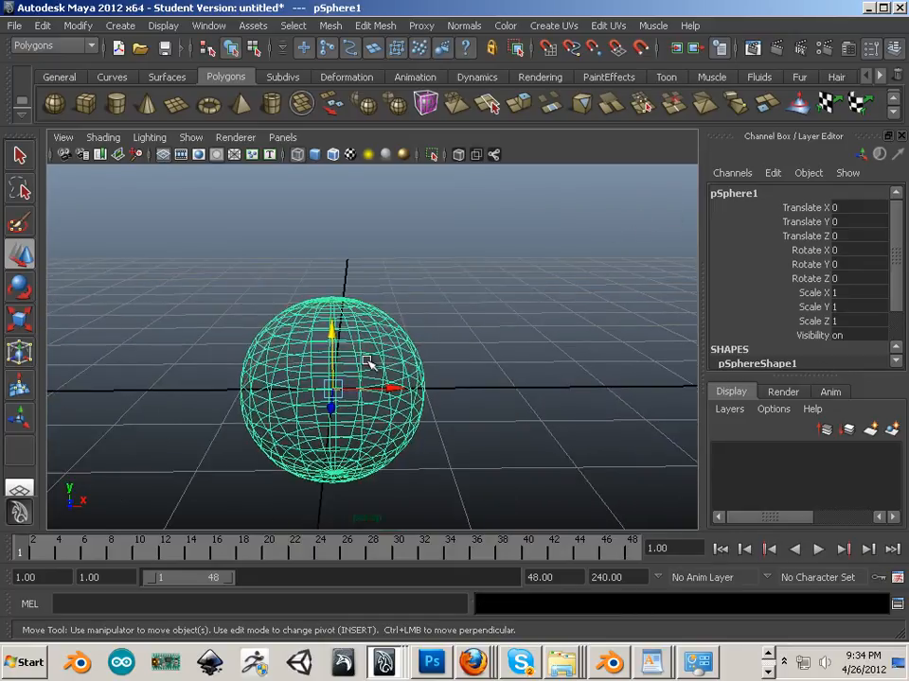
scroll(367, 362, down, 2)
drag(34, 544, 21, 549)
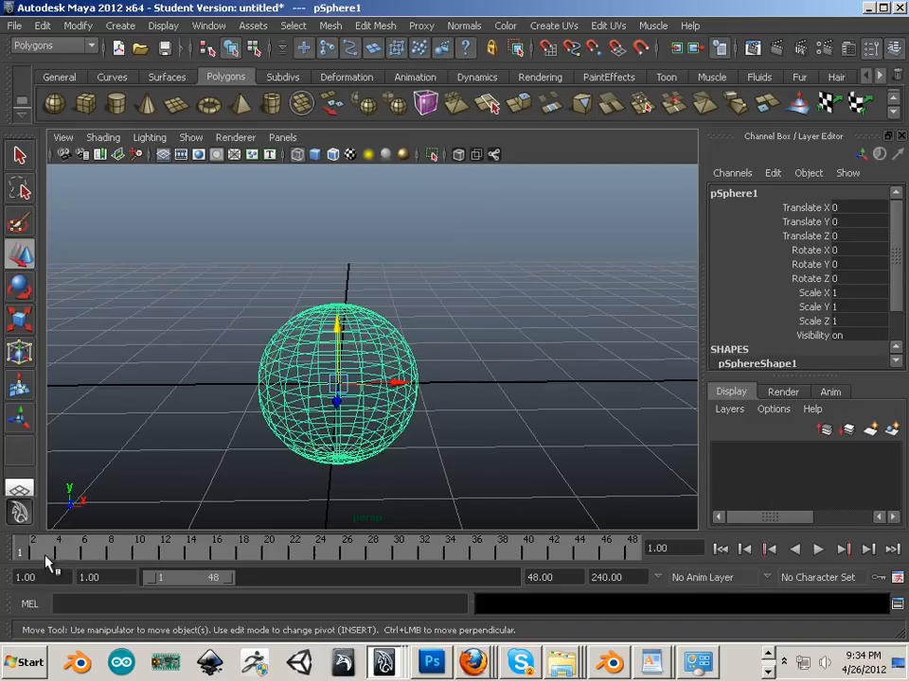
key(s)
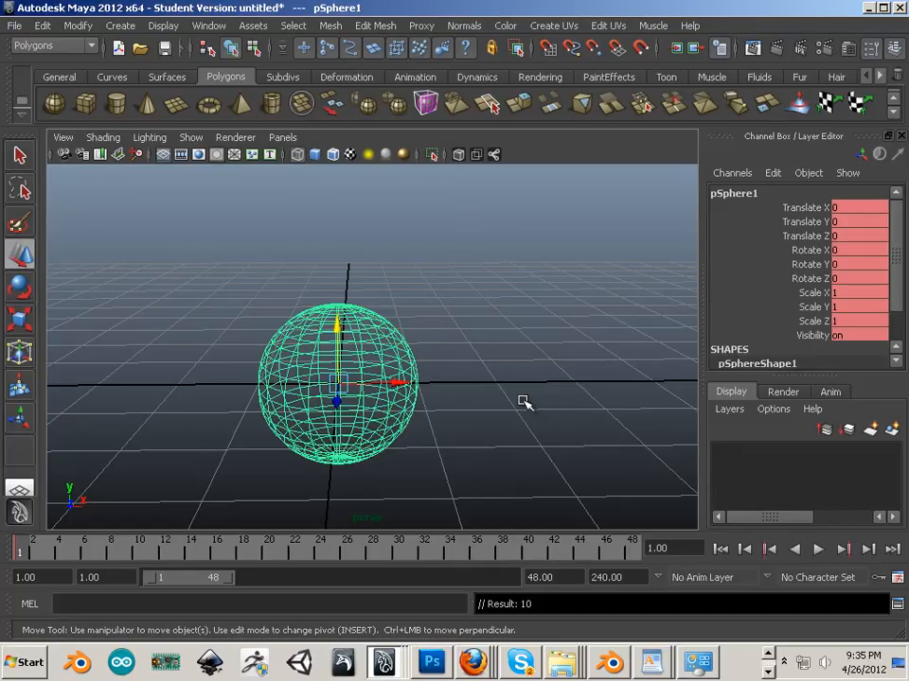
- Break the connections on all of the sphere's channels, from Translate X to Visibility, and reselect the sphere
click(531, 349)
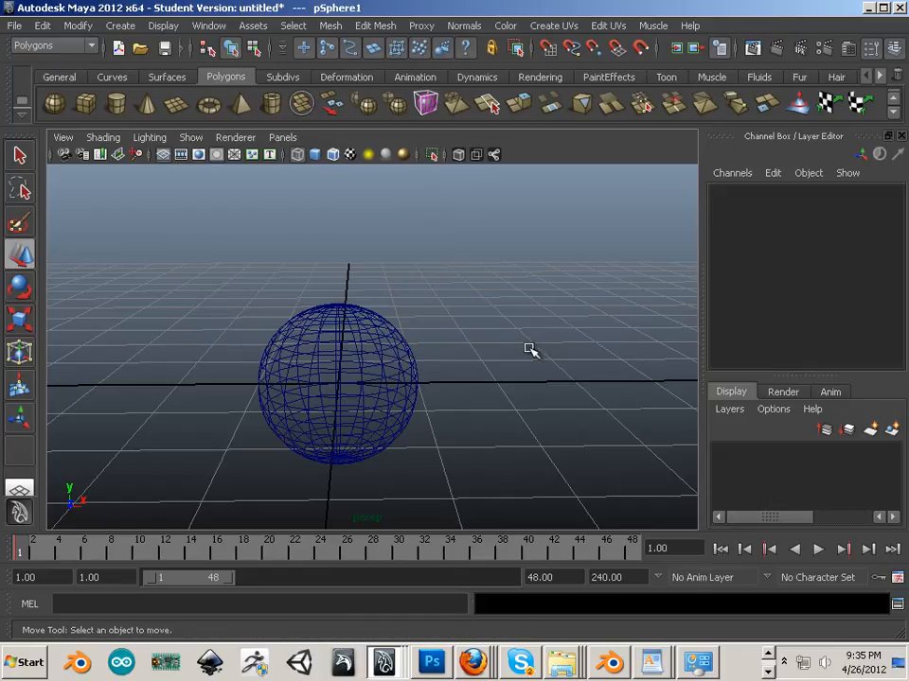
click(410, 384)
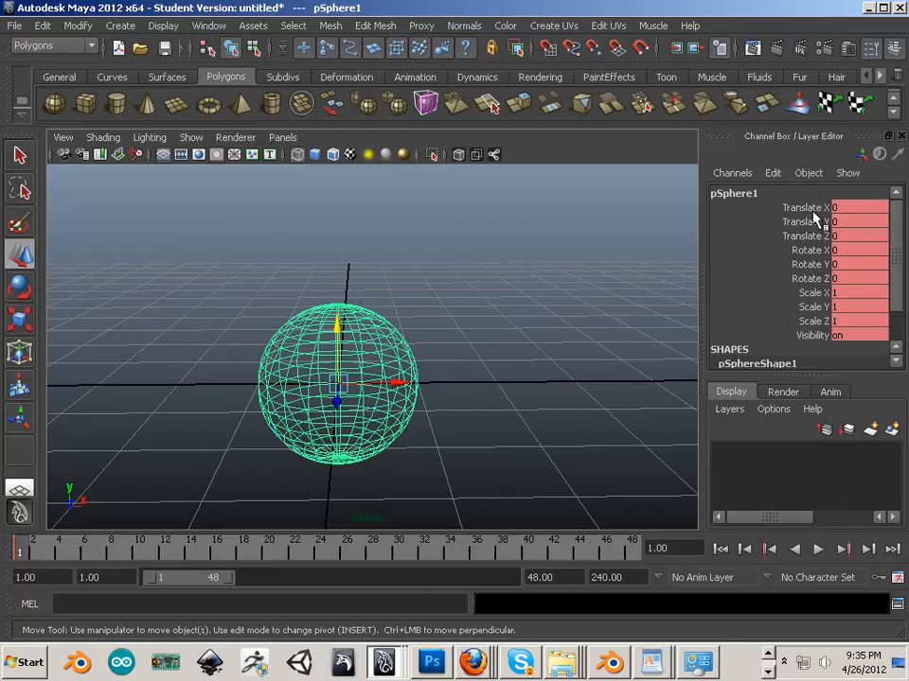
drag(804, 209, 848, 339)
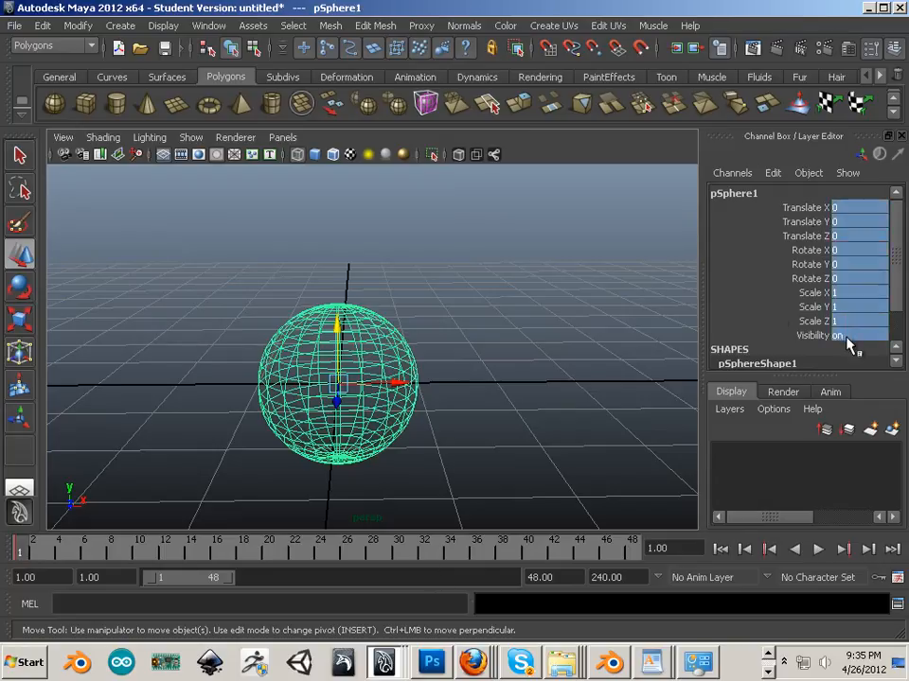
right_click(851, 303)
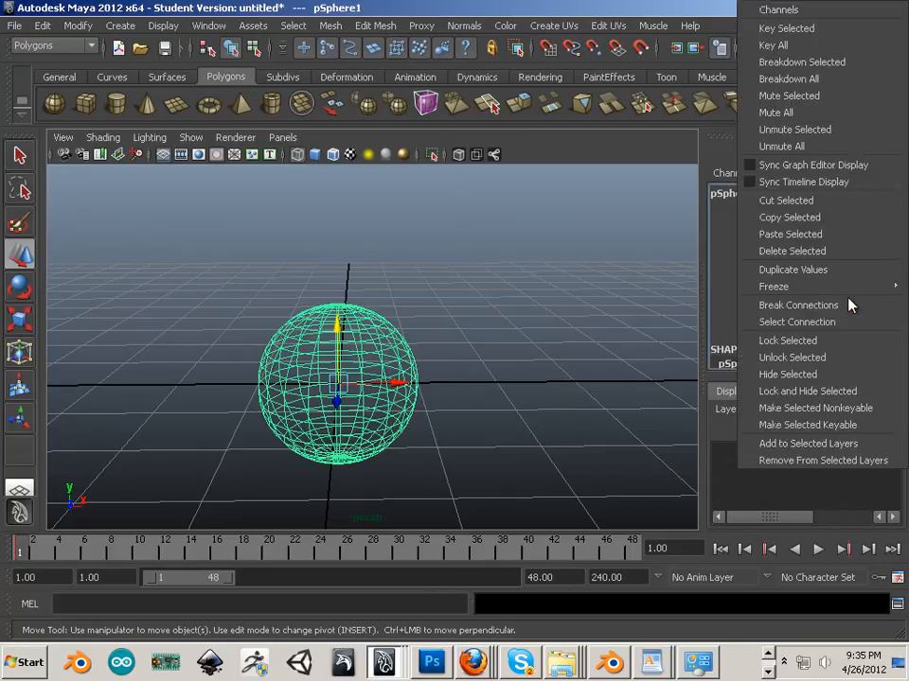
click(848, 305)
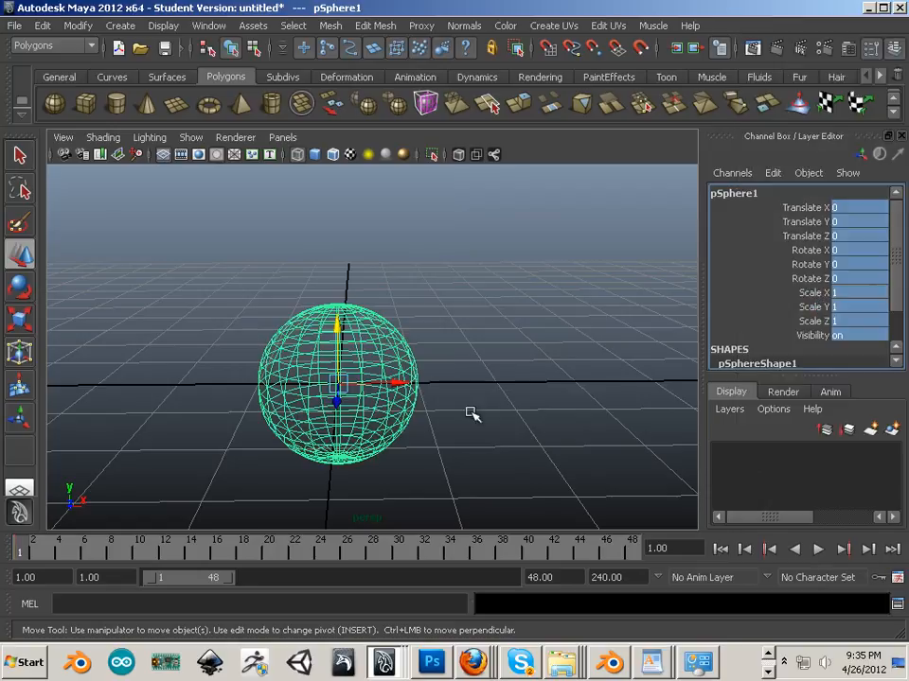
click(432, 418)
click(385, 419)
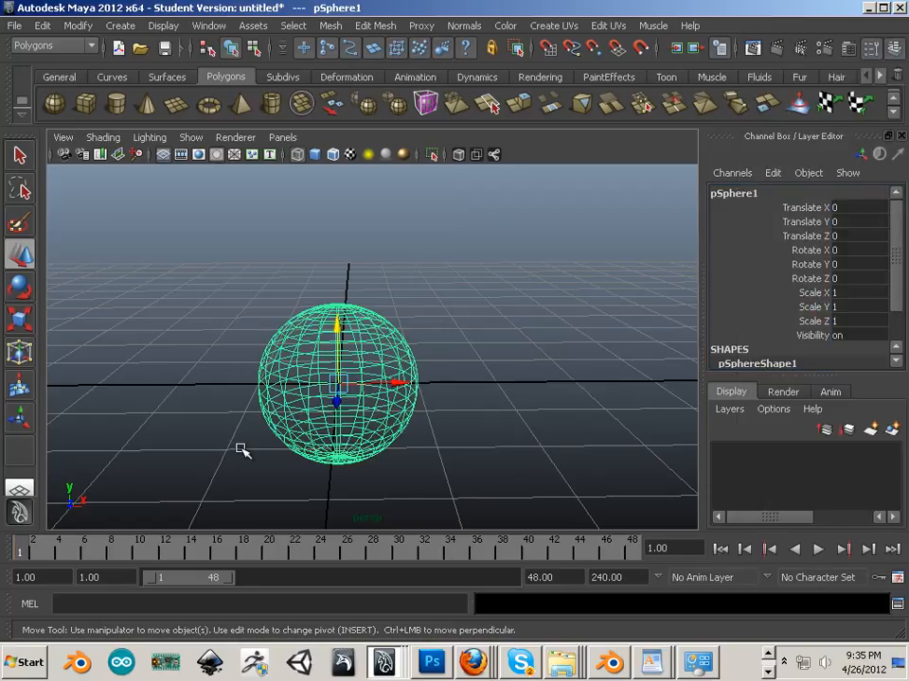
- Set a keyframe on all of the sphere's channels at frame 1 and delete it from the timeline
key(s)
right_click(21, 548)
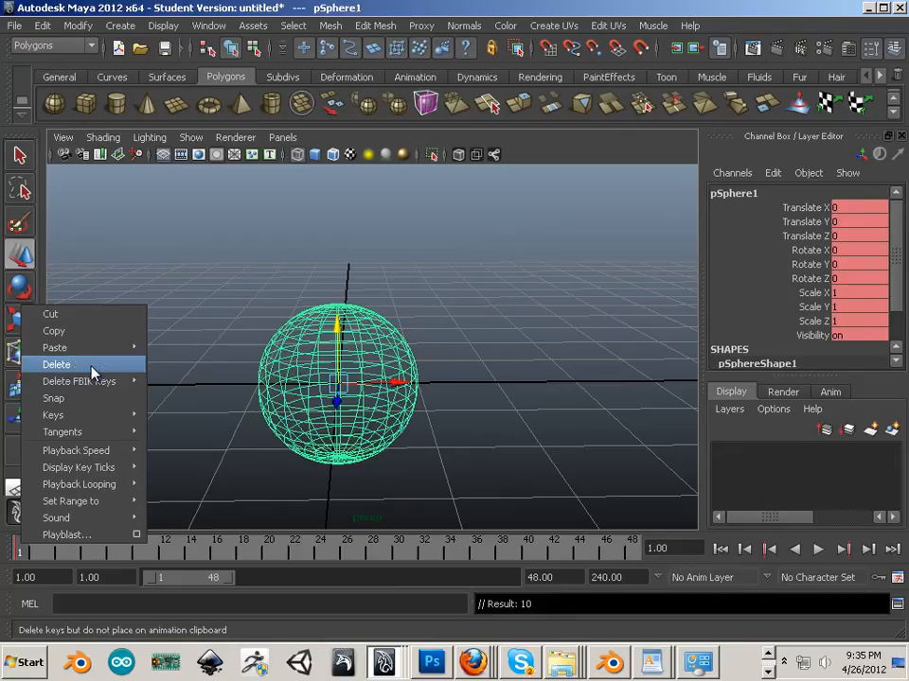
click(57, 364)
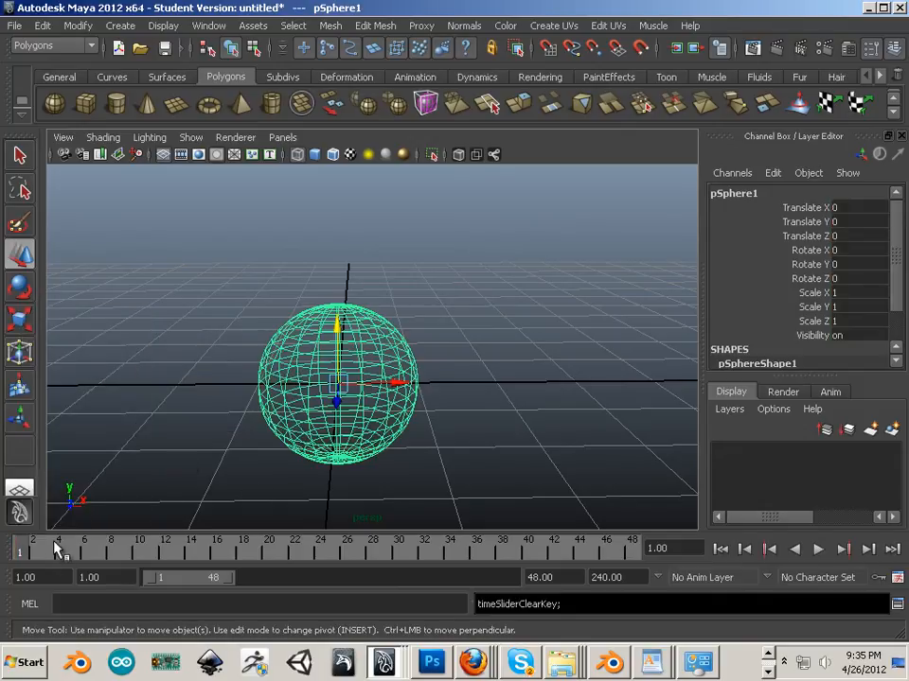
- Key only the sphere's Translate X, Y and Z channels at frame 1, and break their connections
drag(826, 213, 823, 238)
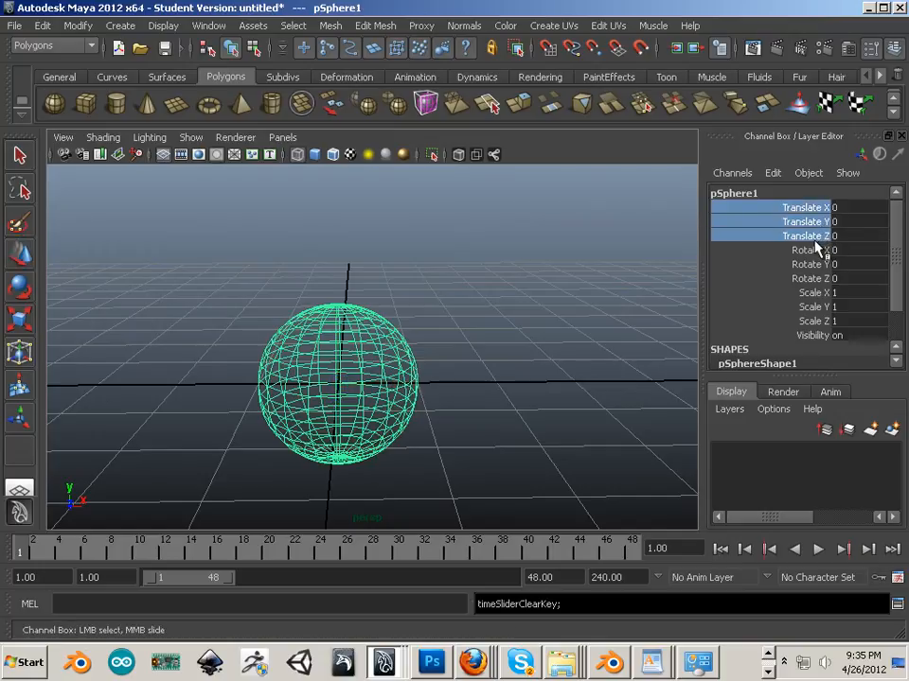
key(shift+w)
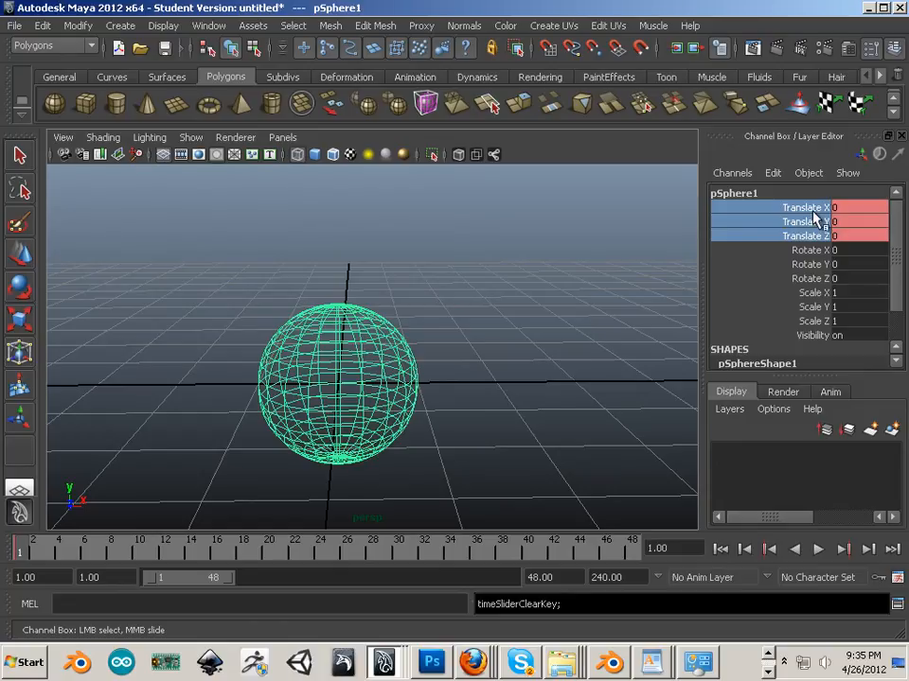
right_click(758, 216)
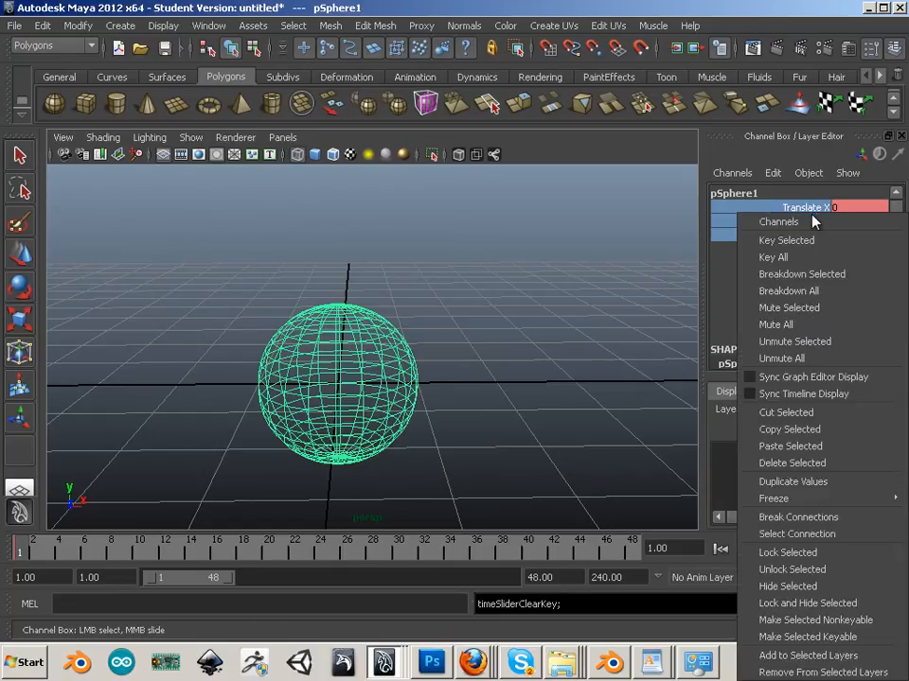
click(800, 518)
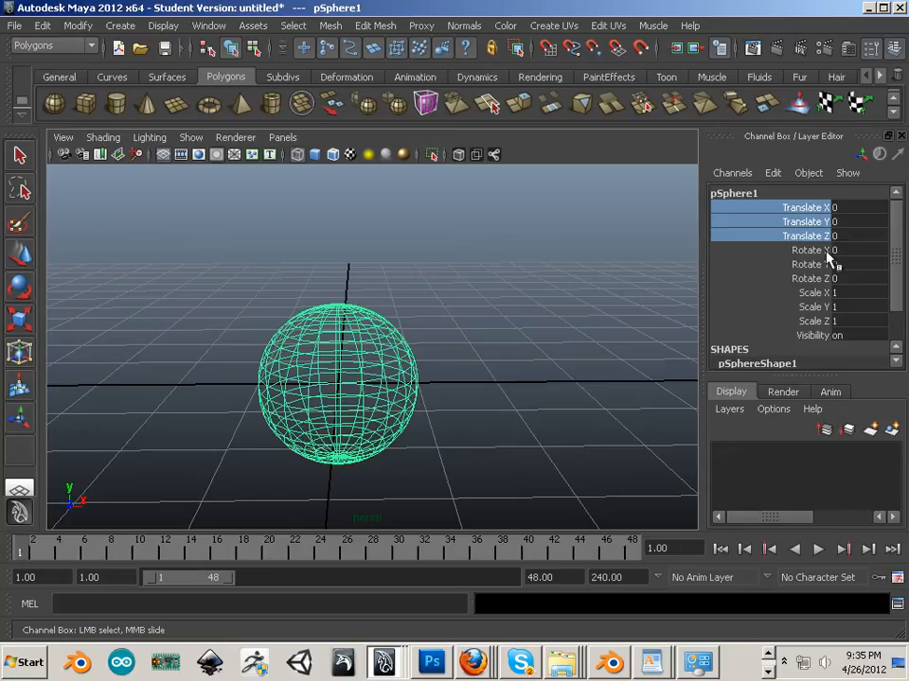
- Key the sphere's rotate, scale and translate channels as separate groups at frame 1, and delete those keys from the timeline
drag(826, 251, 828, 280)
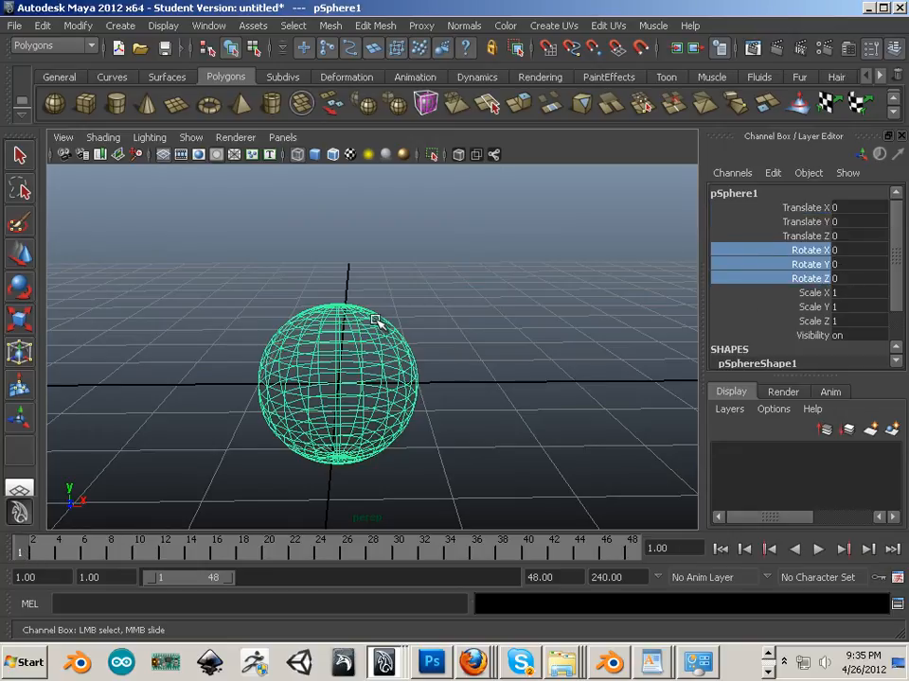
key(shift+e)
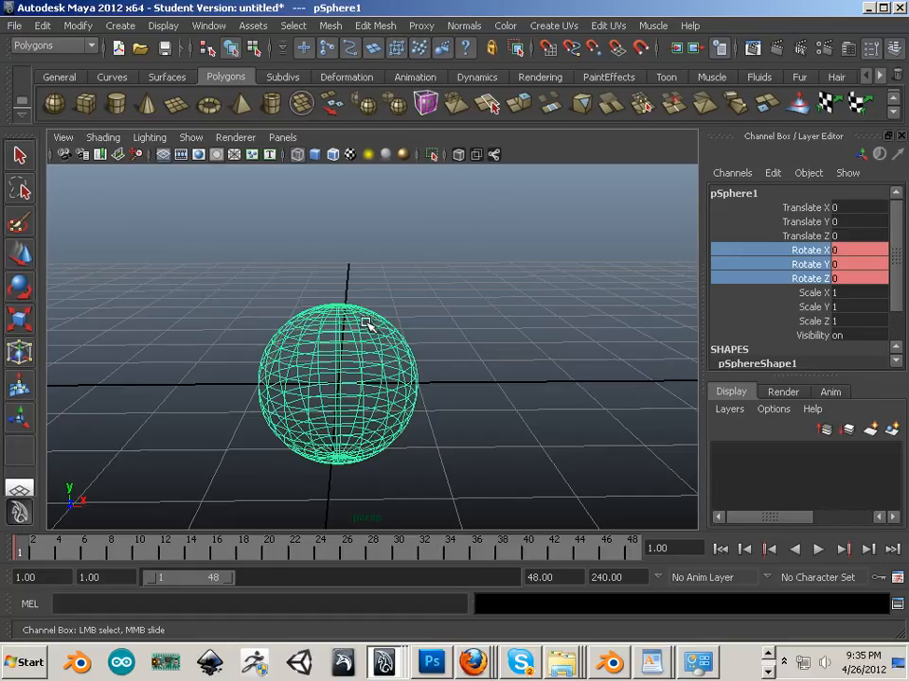
key(shift+r)
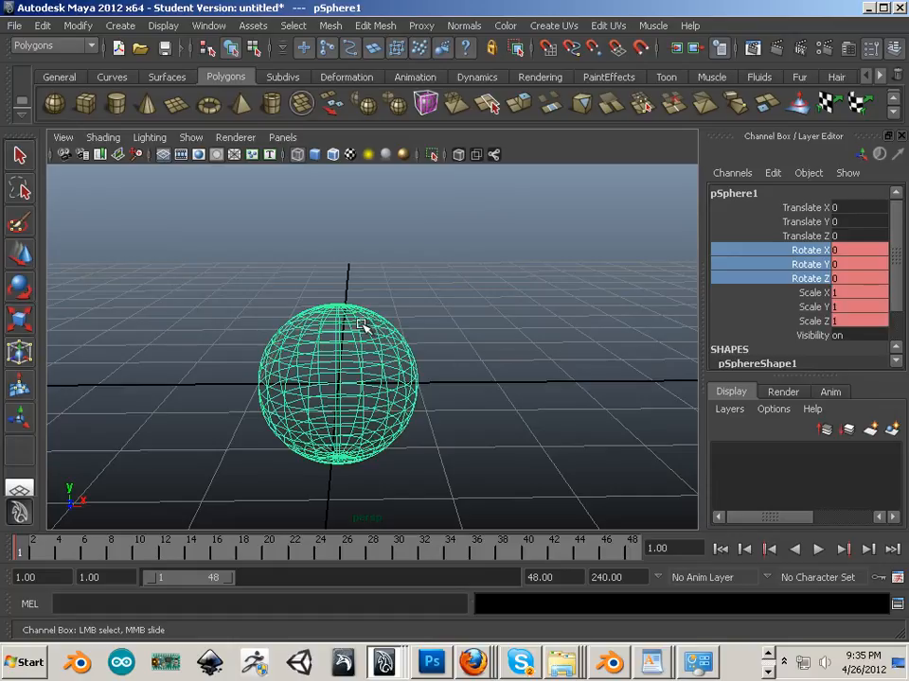
key(shift+w)
drag(848, 217, 846, 325)
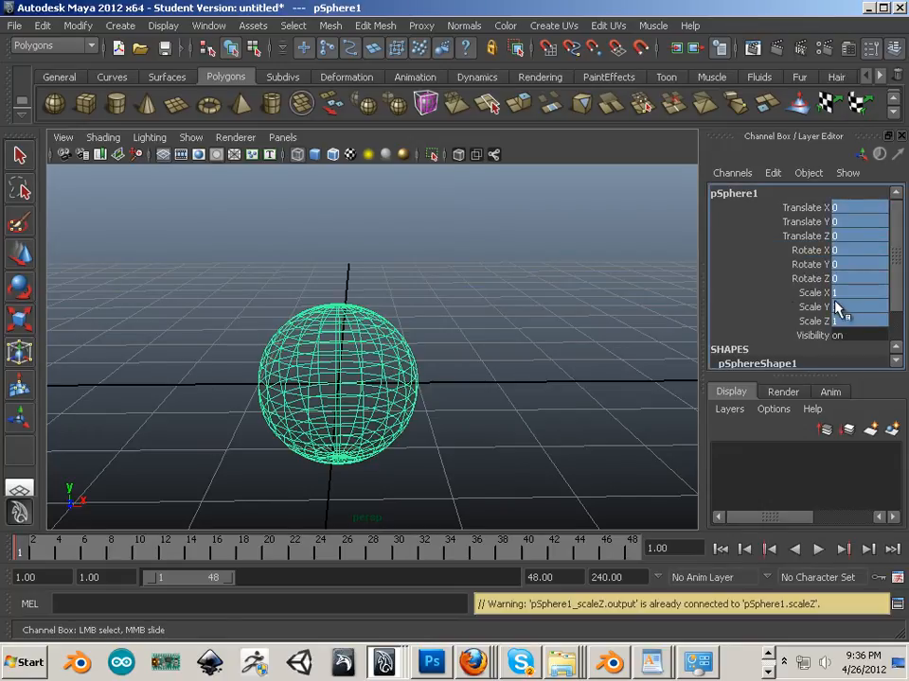
right_click(20, 548)
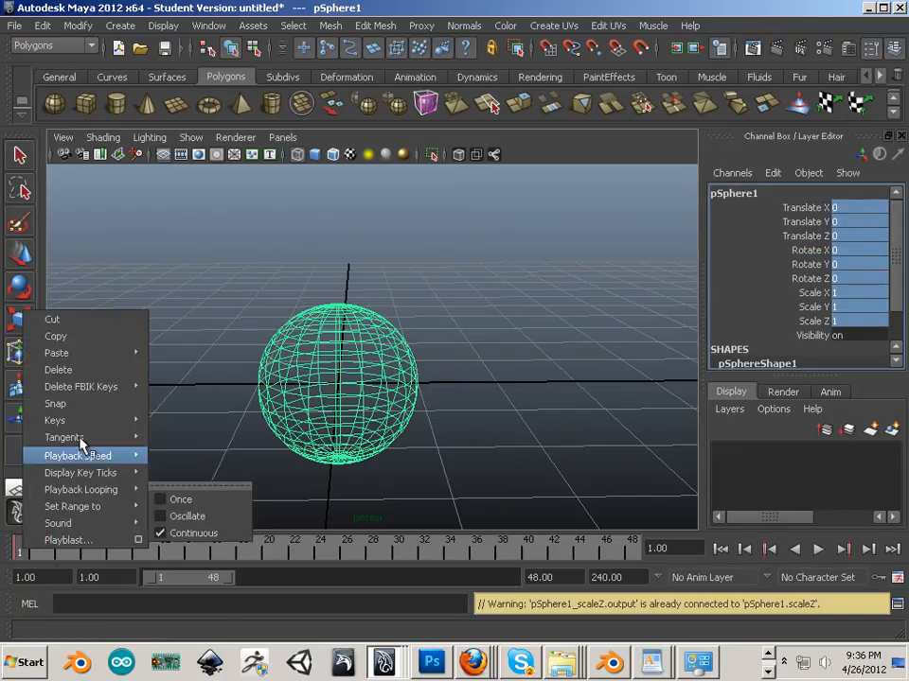
click(108, 372)
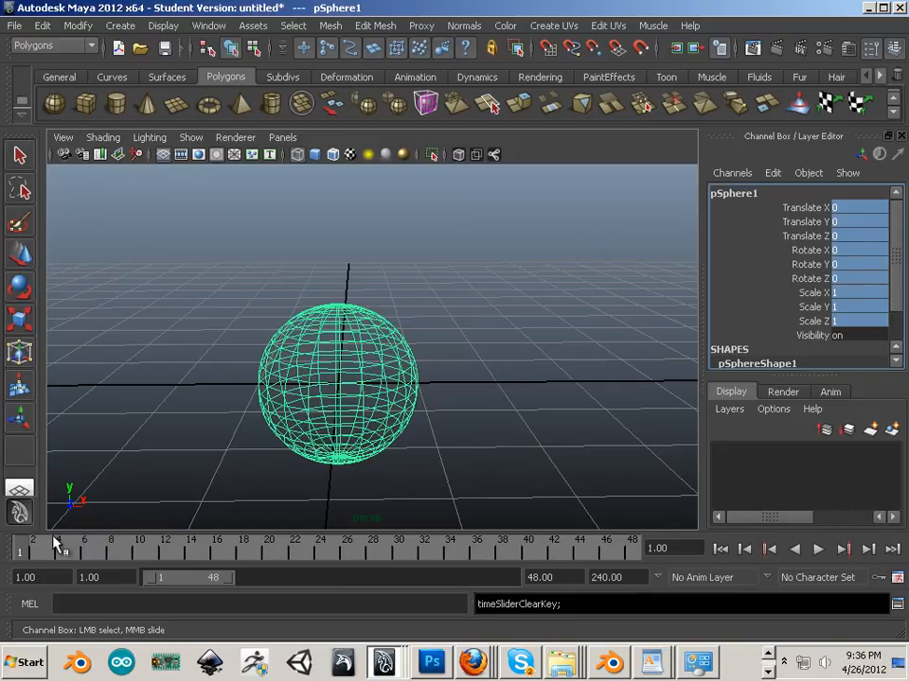
- Key only the sphere's translate and rotate channels at frame 1
key(alt+v)
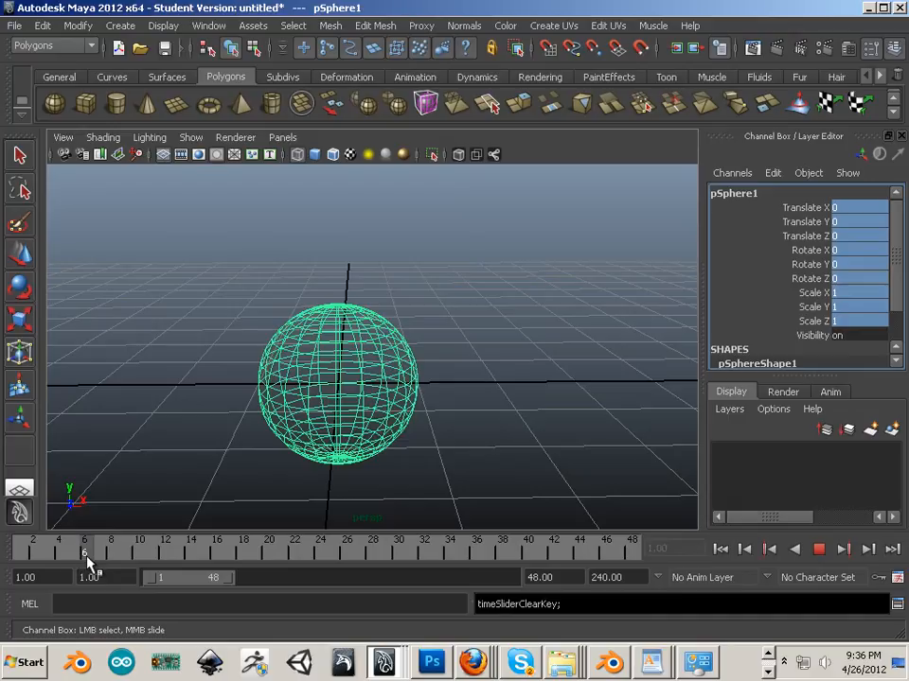
key(alt+v)
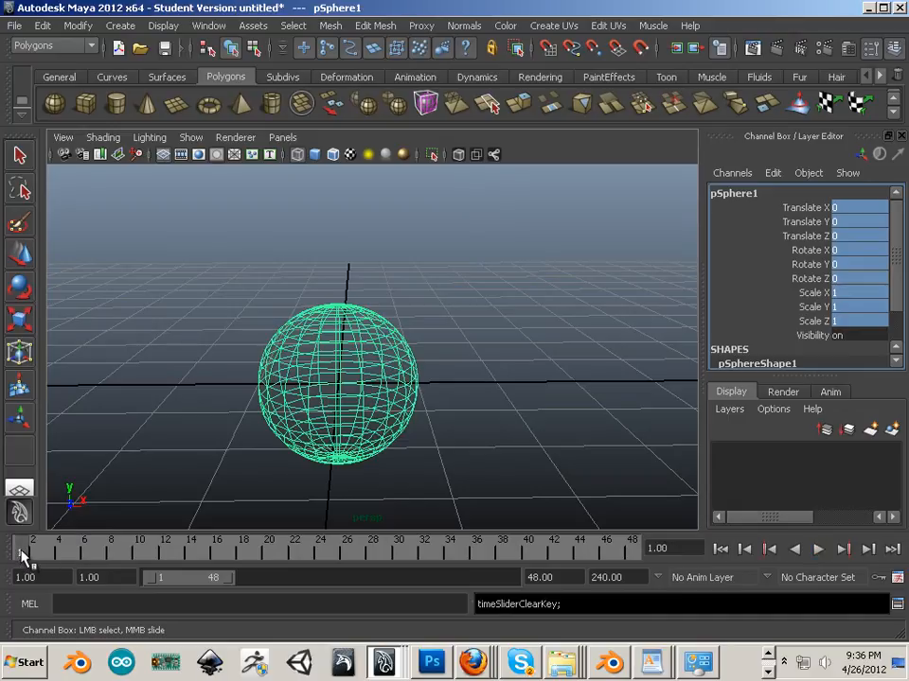
text(WE)
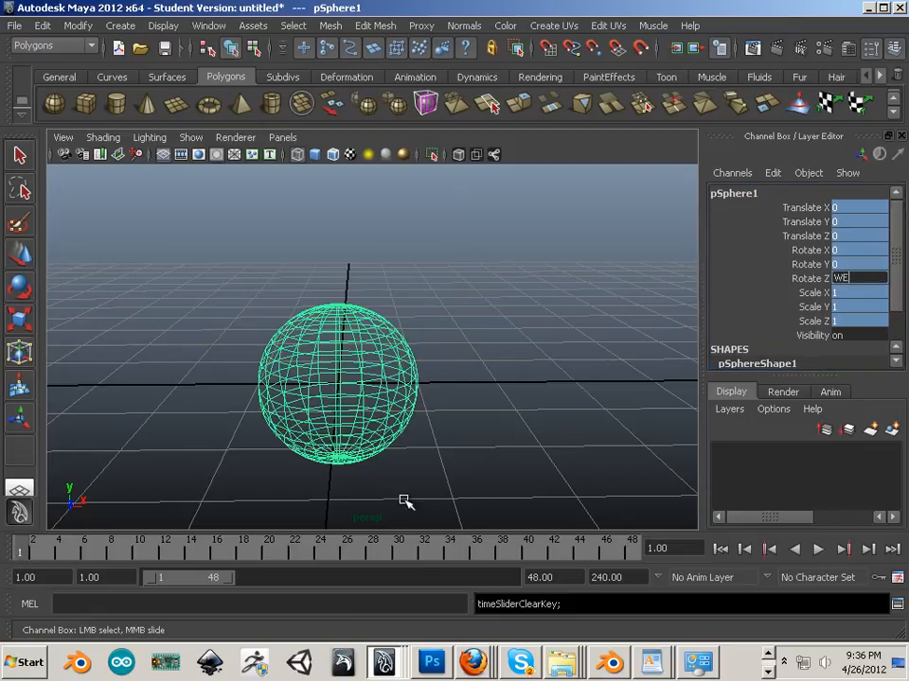
key(Escape)
key(alt+v)
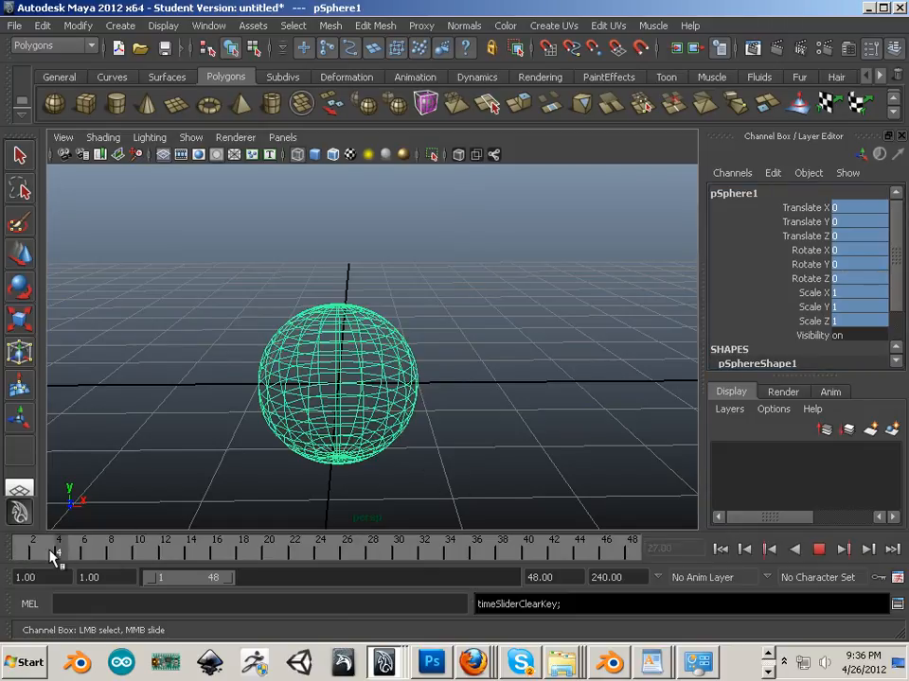
key(alt+v)
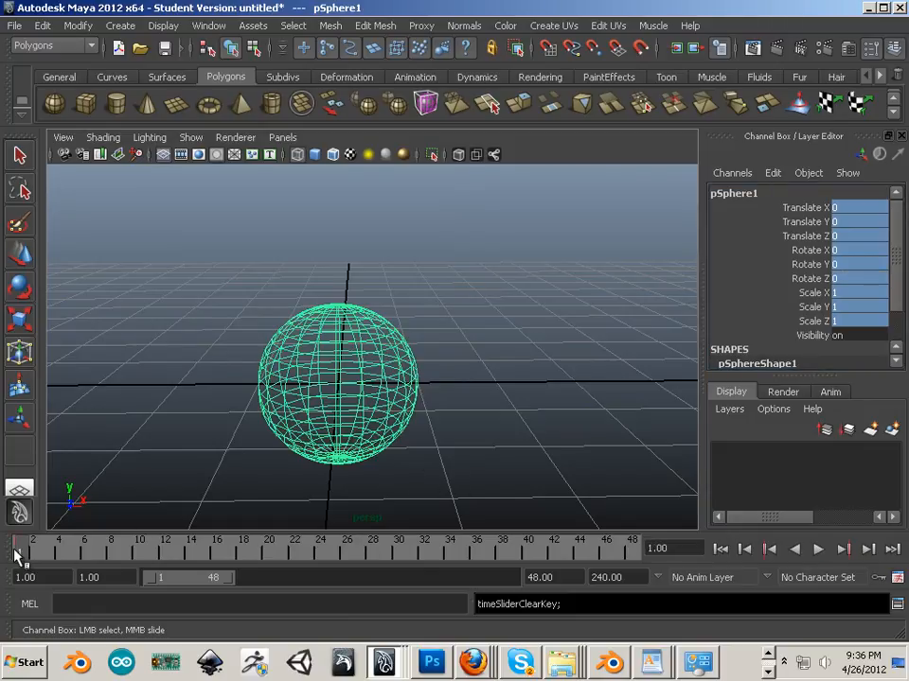
click(766, 335)
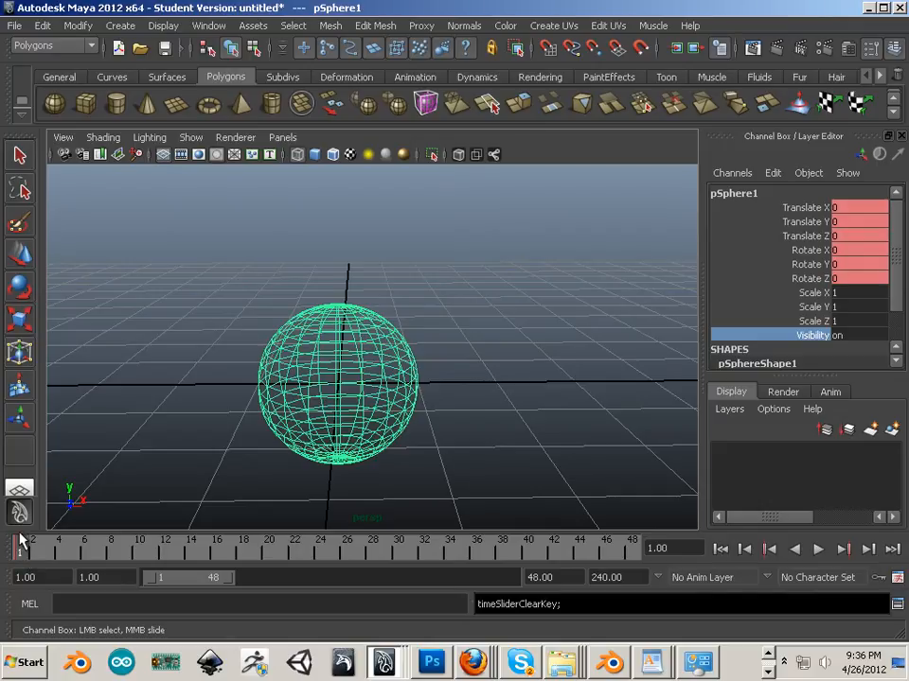
- Break the connections on the sphere's Rotate X, Y and Z channels
drag(820, 250, 821, 280)
right_click(798, 275)
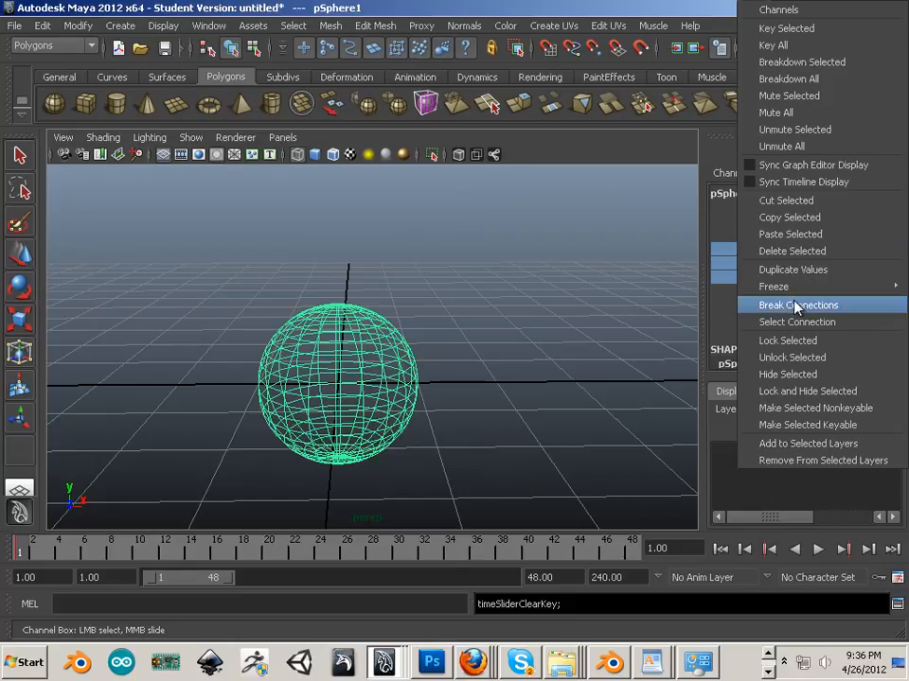
click(796, 305)
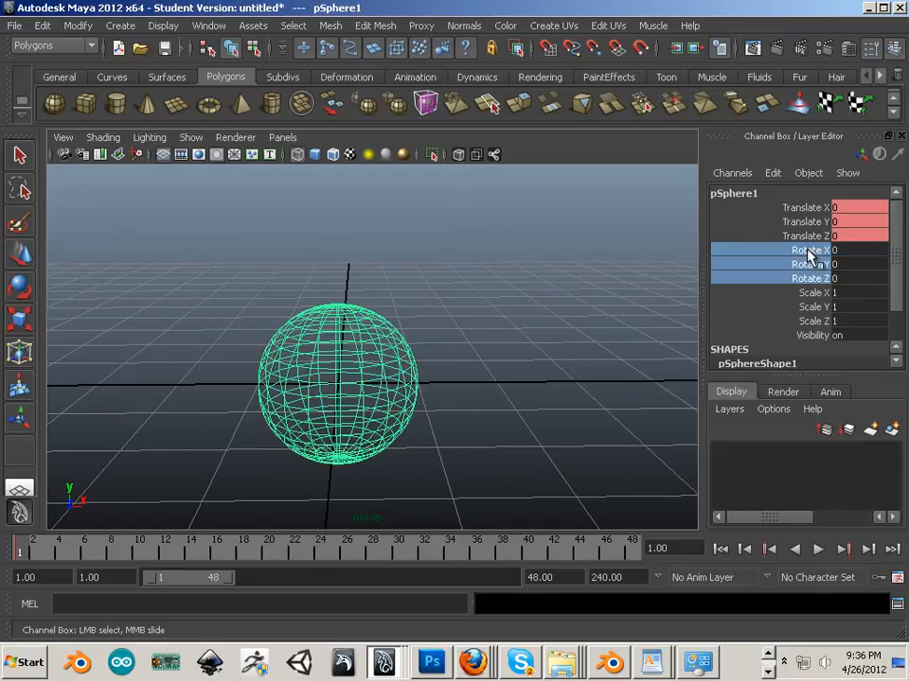
- At frame 1, move the sphere along the X axis to about -8.1 and key its position
scroll(505, 293, down, 5)
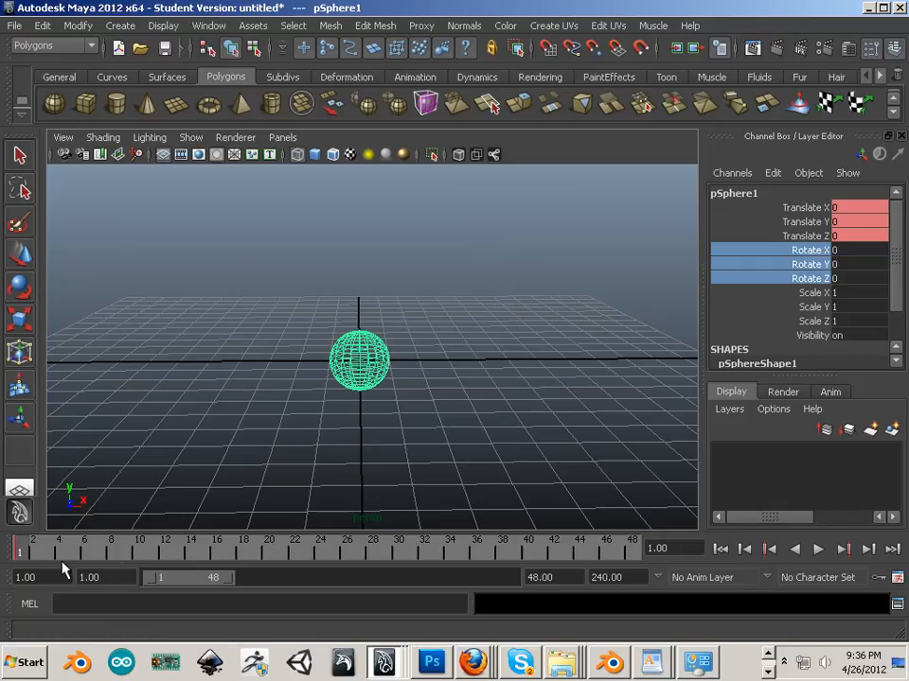
key(alt+v)
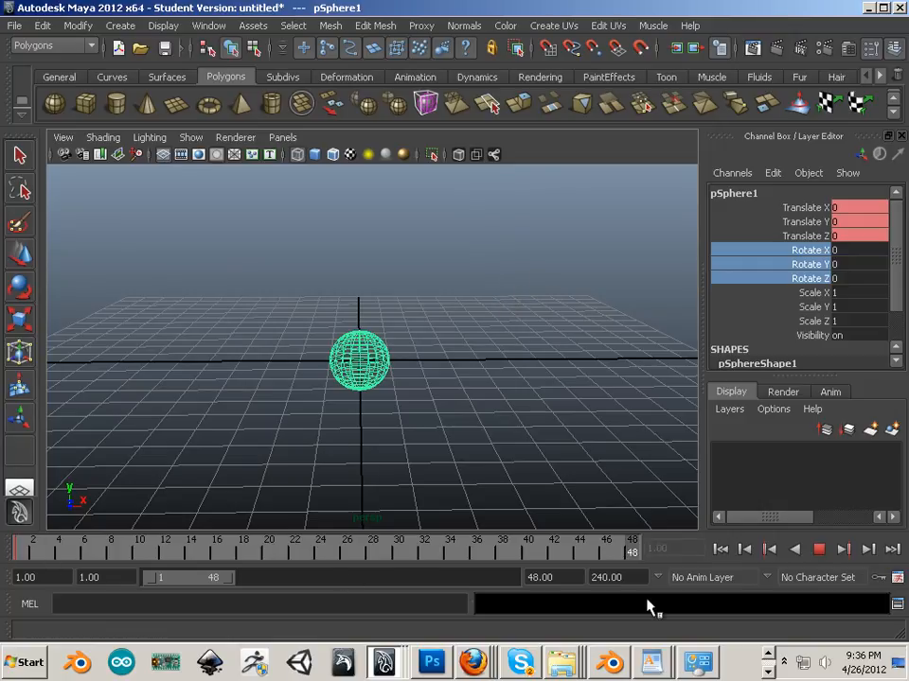
click(370, 538)
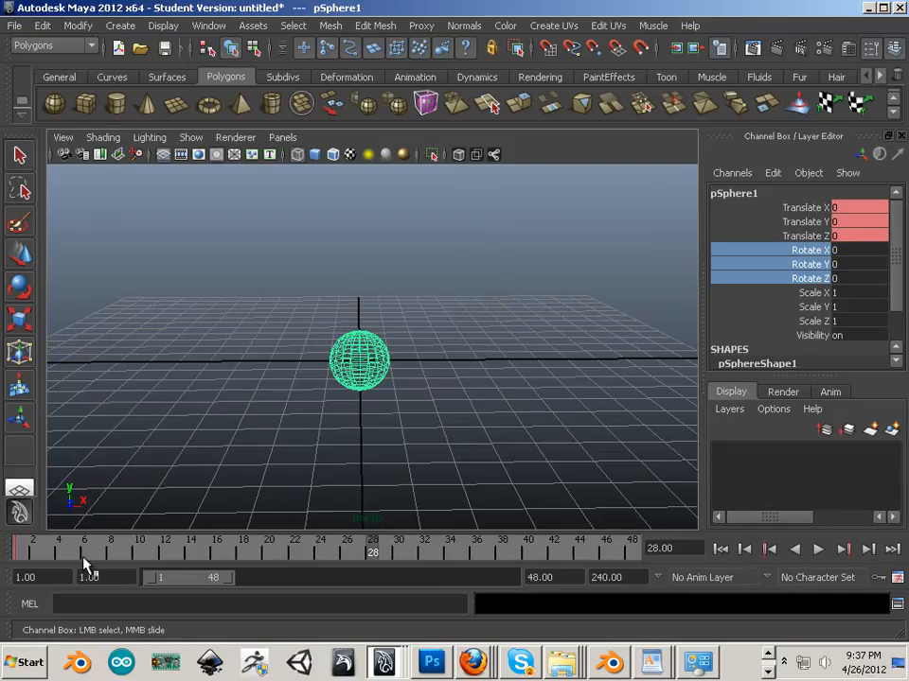
click(5, 548)
click(19, 254)
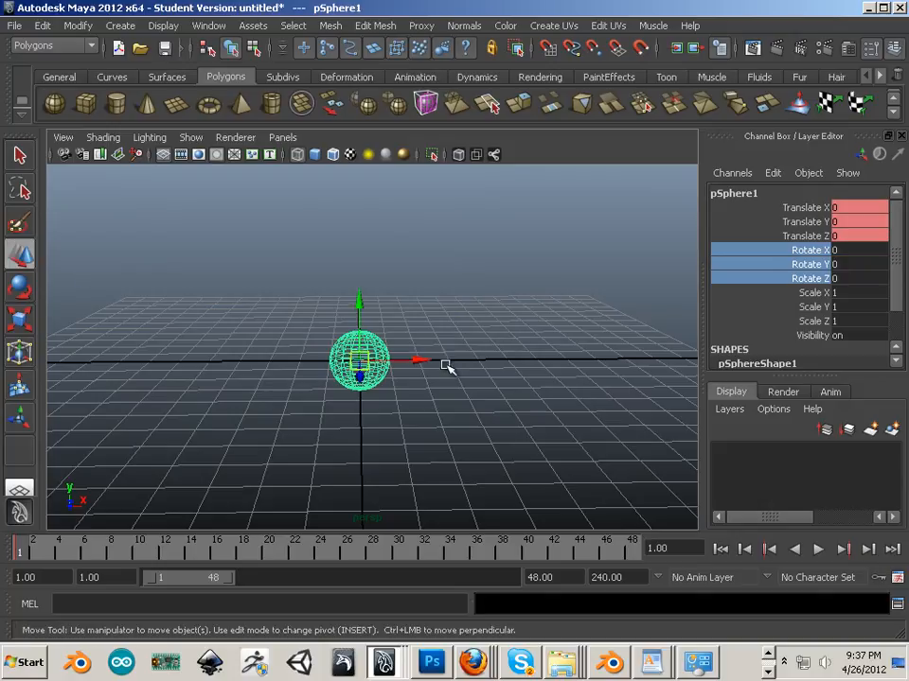
drag(447, 366, 188, 344)
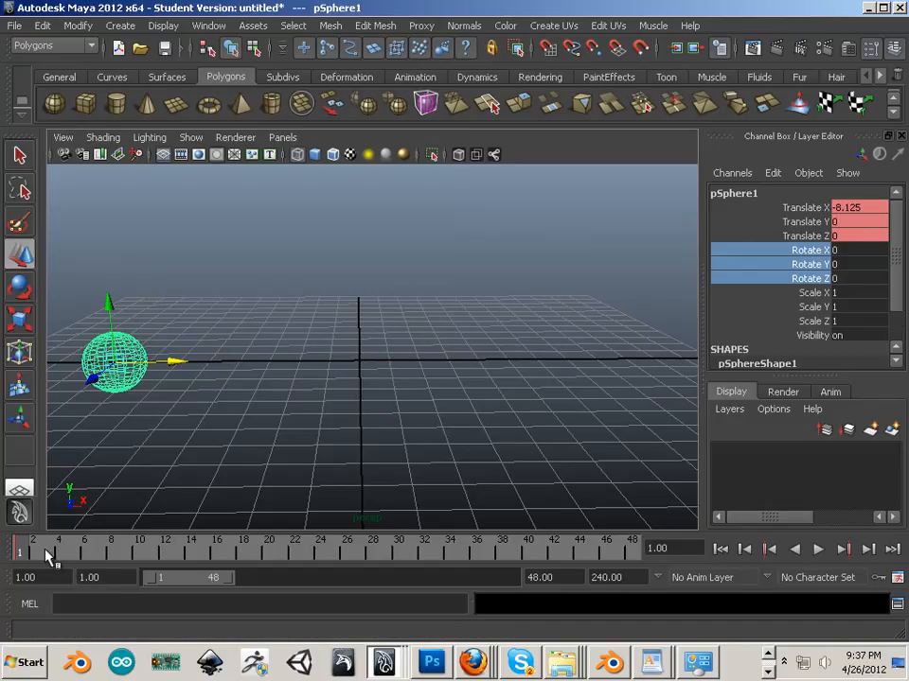
- At frame 48, move the sphere along the X axis to about 9.4 with a keyframe, and play back the motion from frame 1
drag(31, 554, 632, 546)
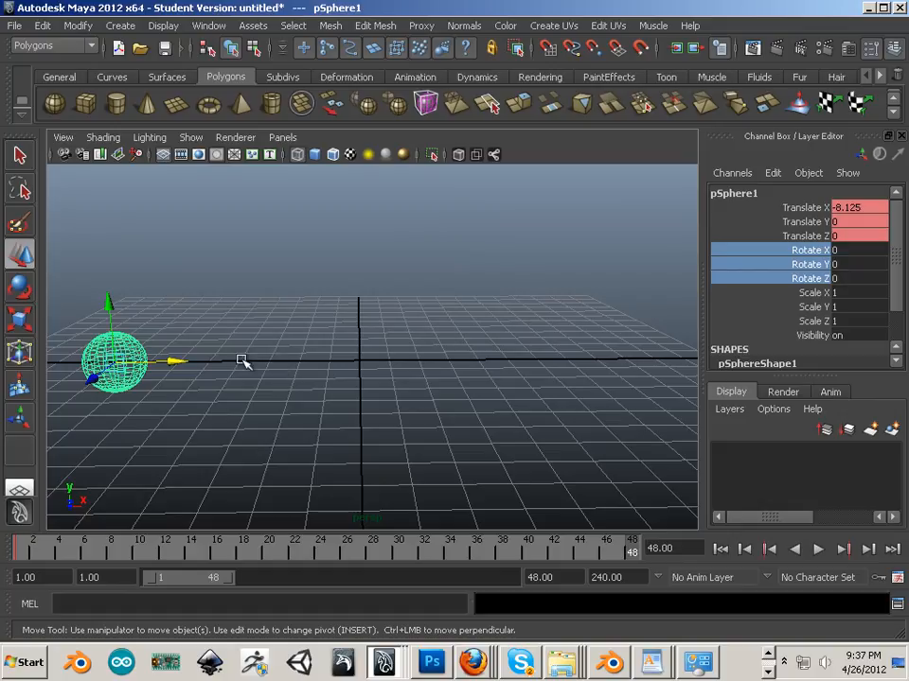
middle_drag(243, 361, 696, 359)
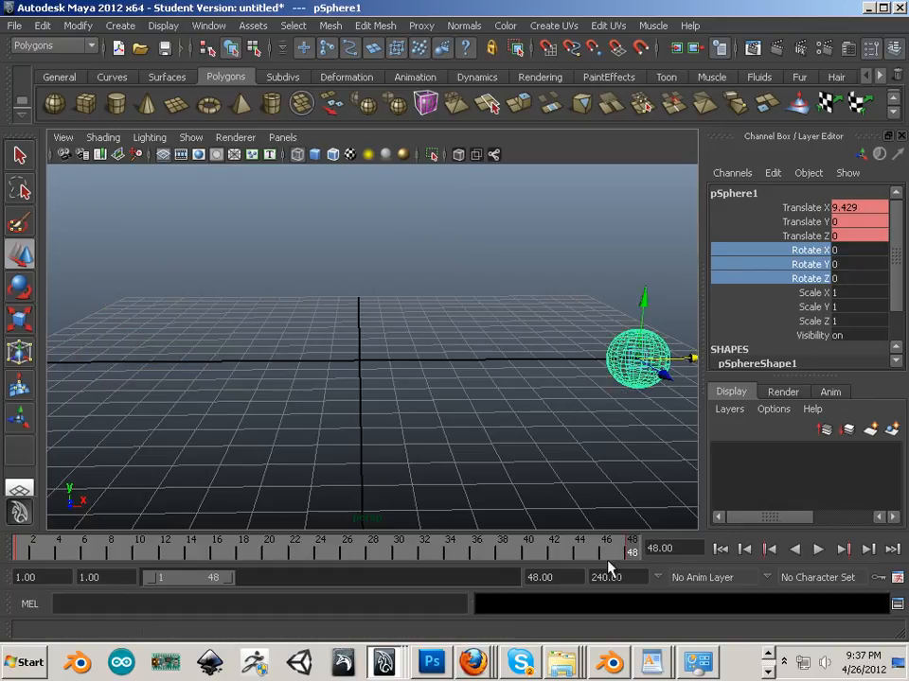
key(alt+v)
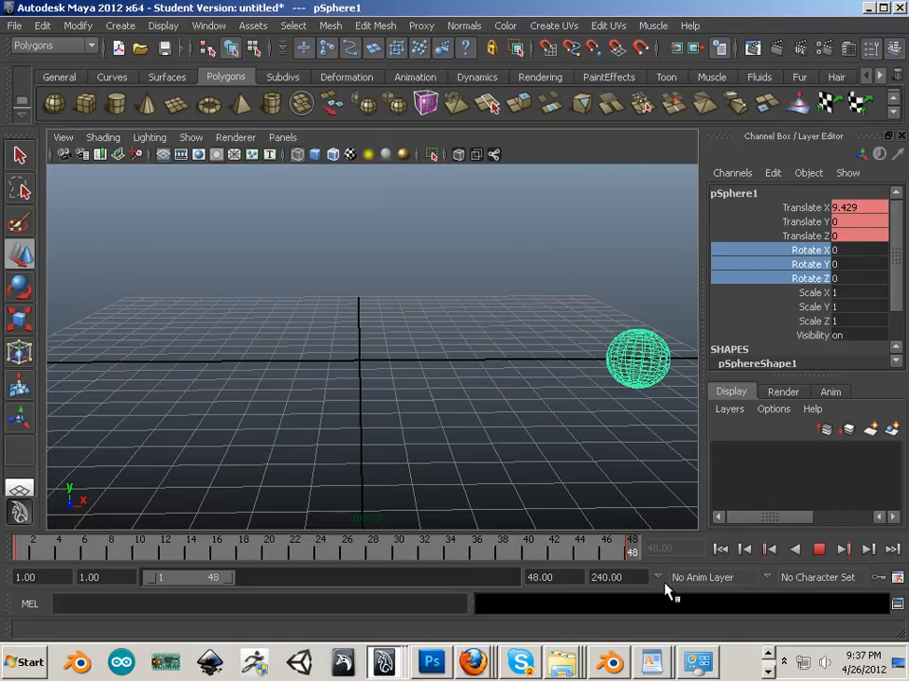
mouse_move(668, 586)
mouse_down()
mouse_move(2, 539)
mouse_move(700, 574)
mouse_move(485, 546)
mouse_move(37, 524)
mouse_up()
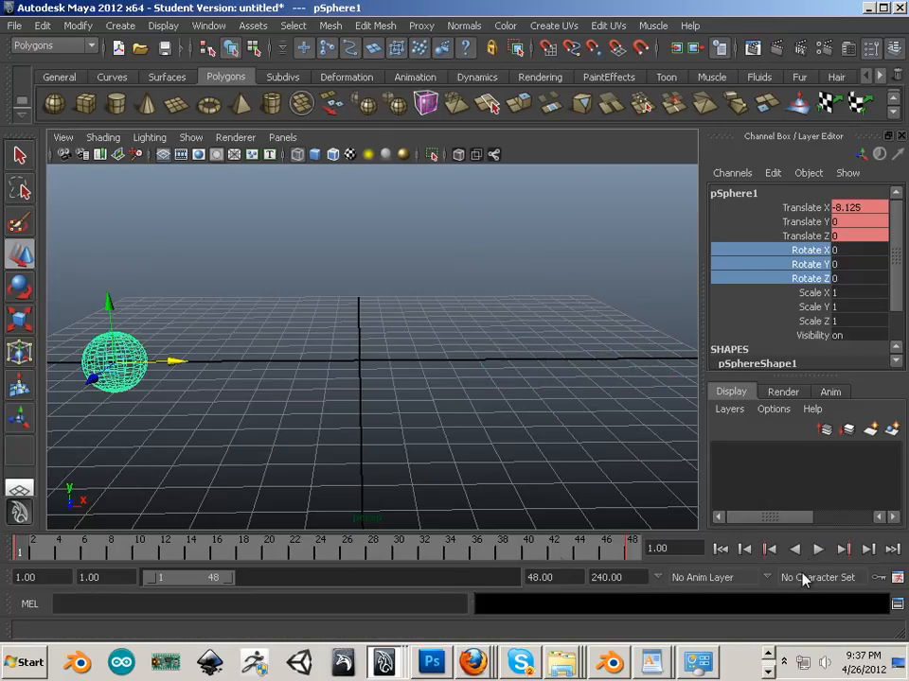
click(817, 550)
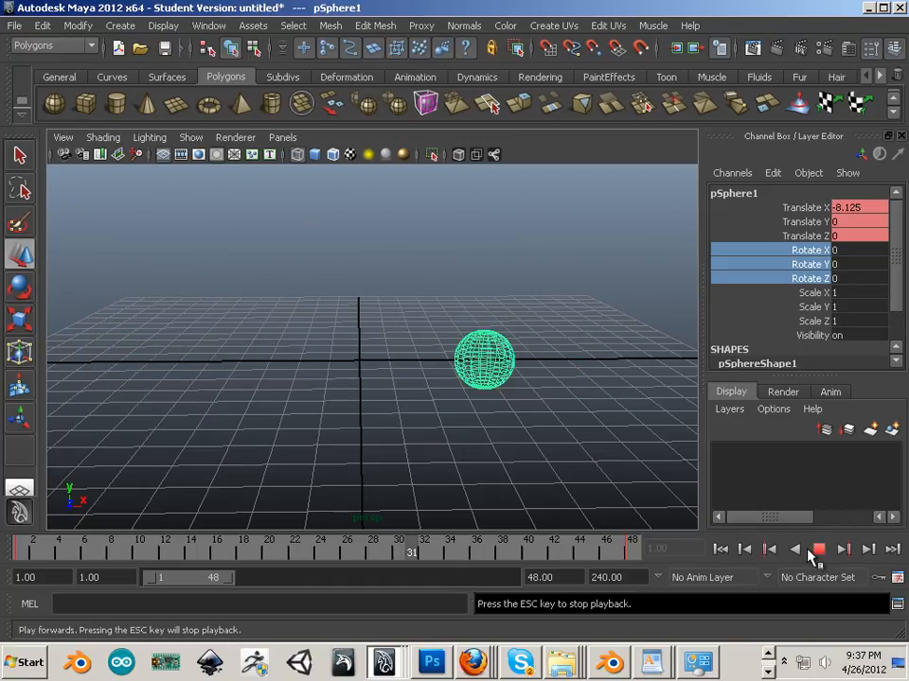
click(817, 550)
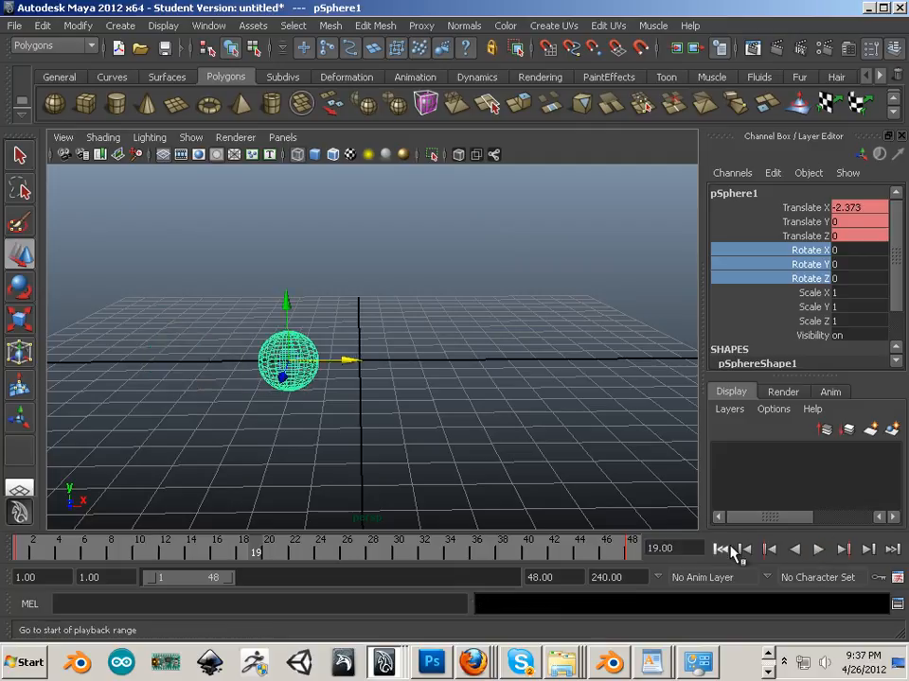
- At frame 24, raise the sphere along the Y axis to about 11.7 with a keyframe, and play the animation
drag(309, 558, 321, 550)
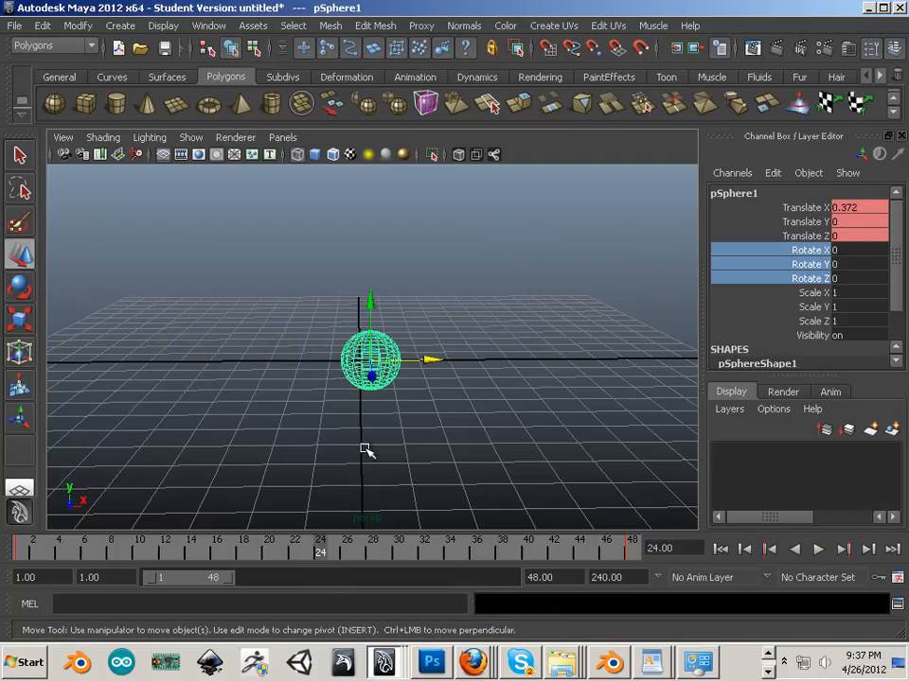
key(alt+v)
key(Escape)
drag(375, 301, 379, 161)
scroll(387, 227, down, 5)
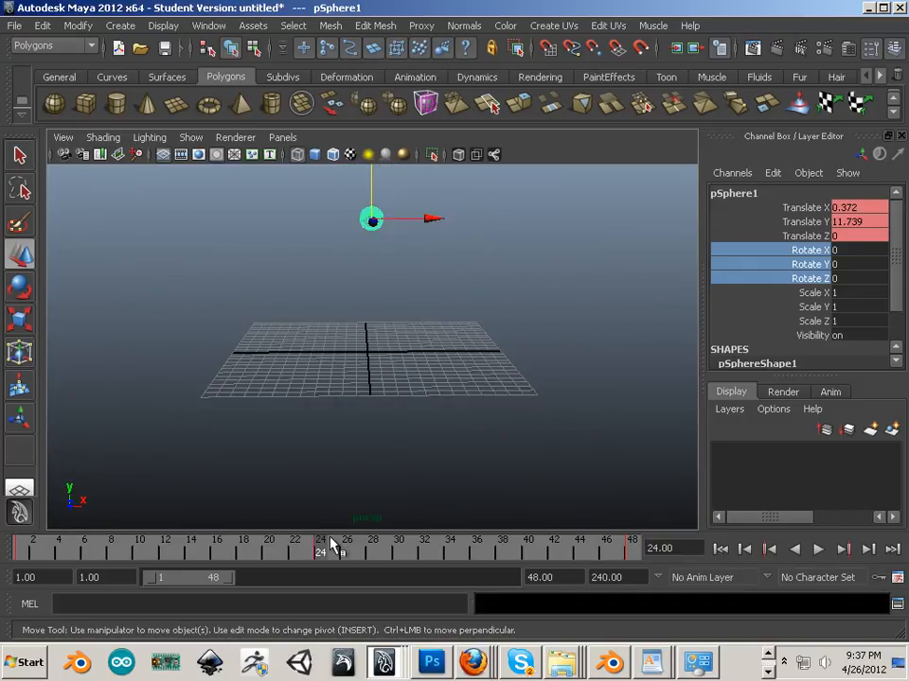
scroll(325, 436, up, 3)
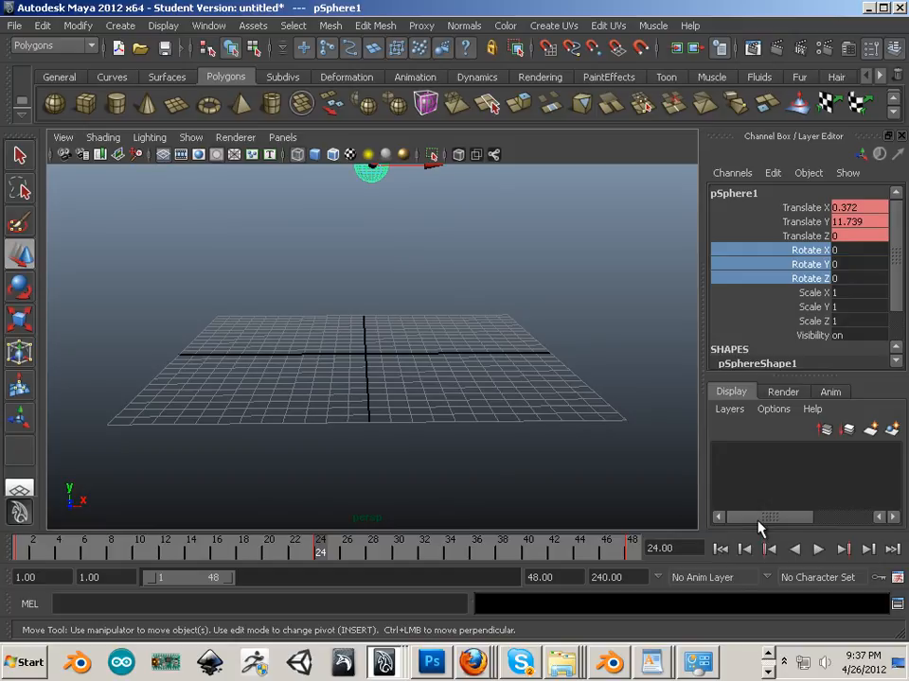
click(817, 548)
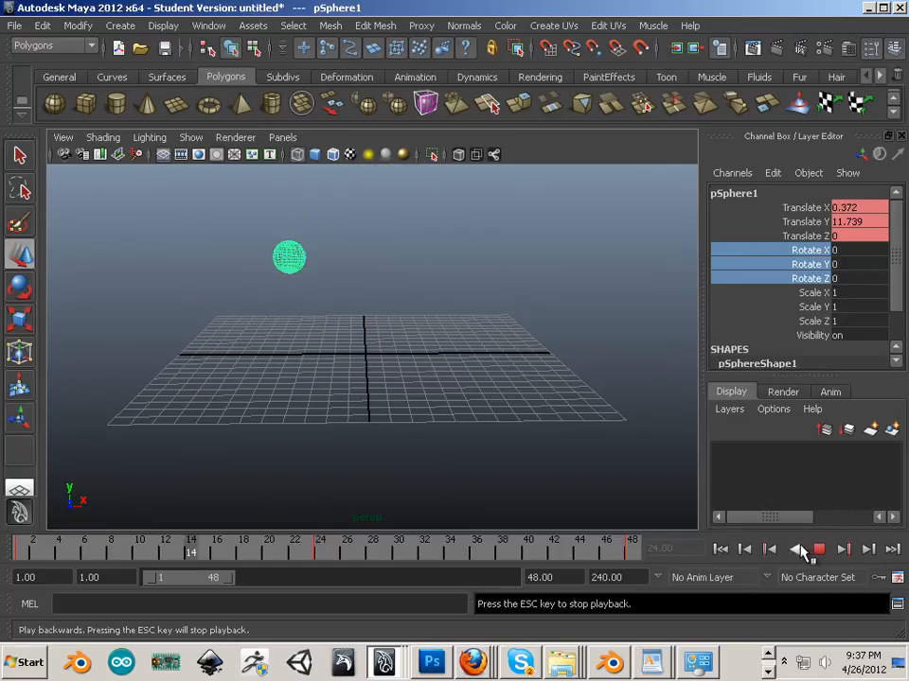
- Stop the playback and key the sphere's rotation at frame 1
click(818, 549)
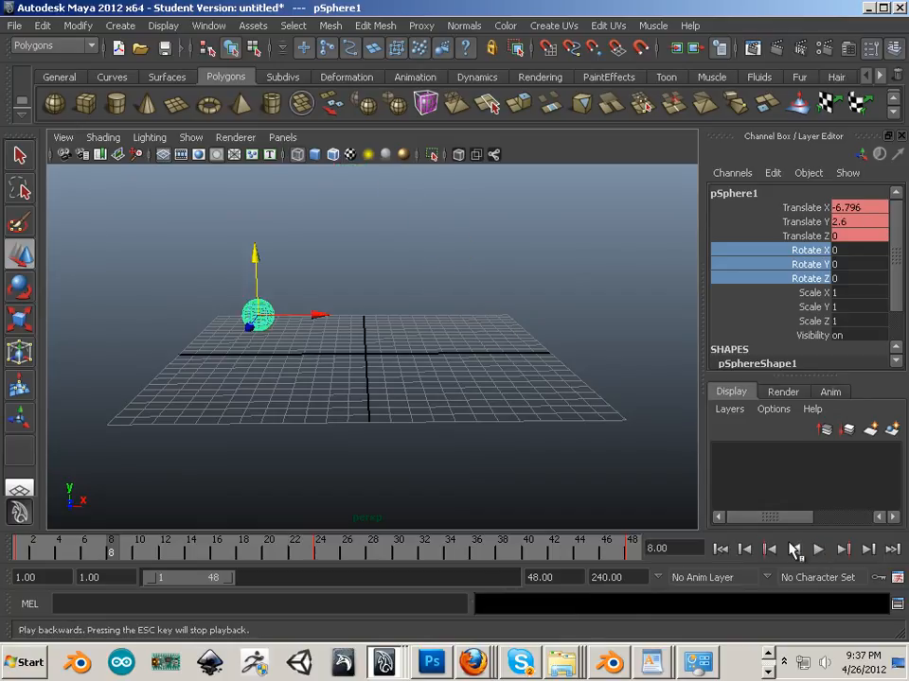
scroll(420, 447, up, 3)
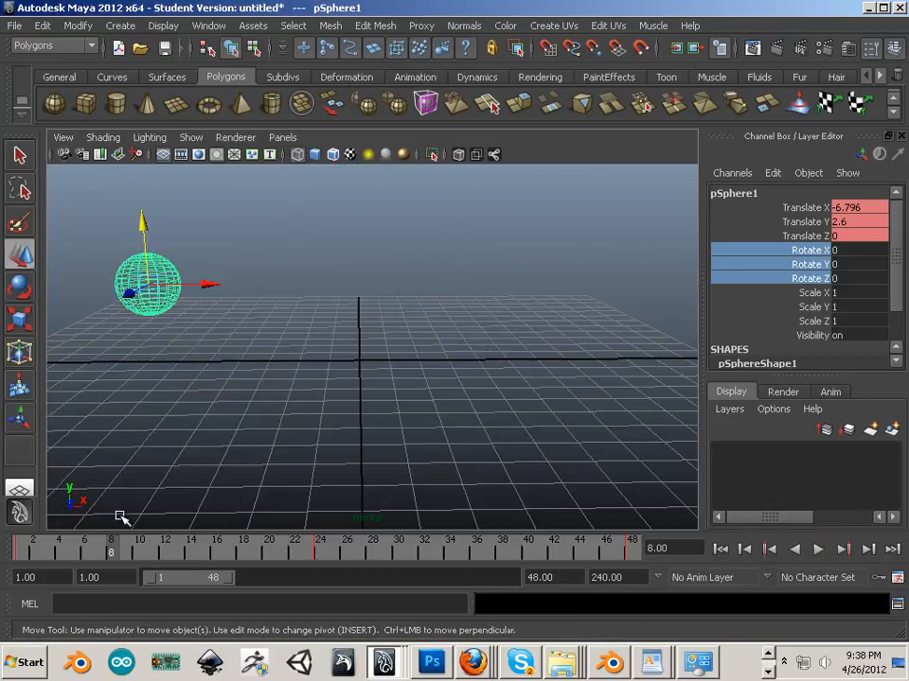
click(13, 548)
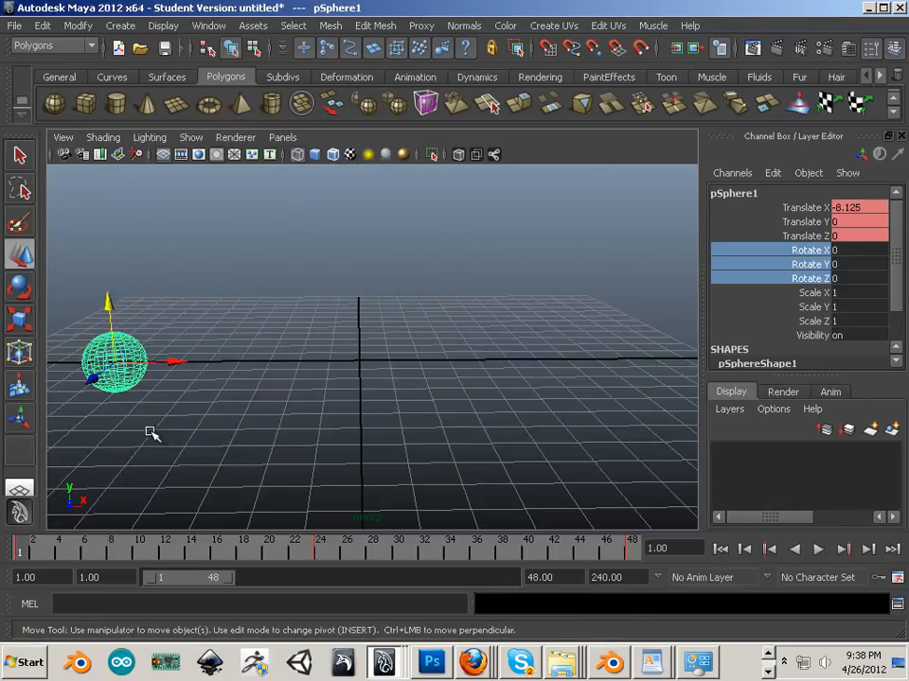
key(shift+e)
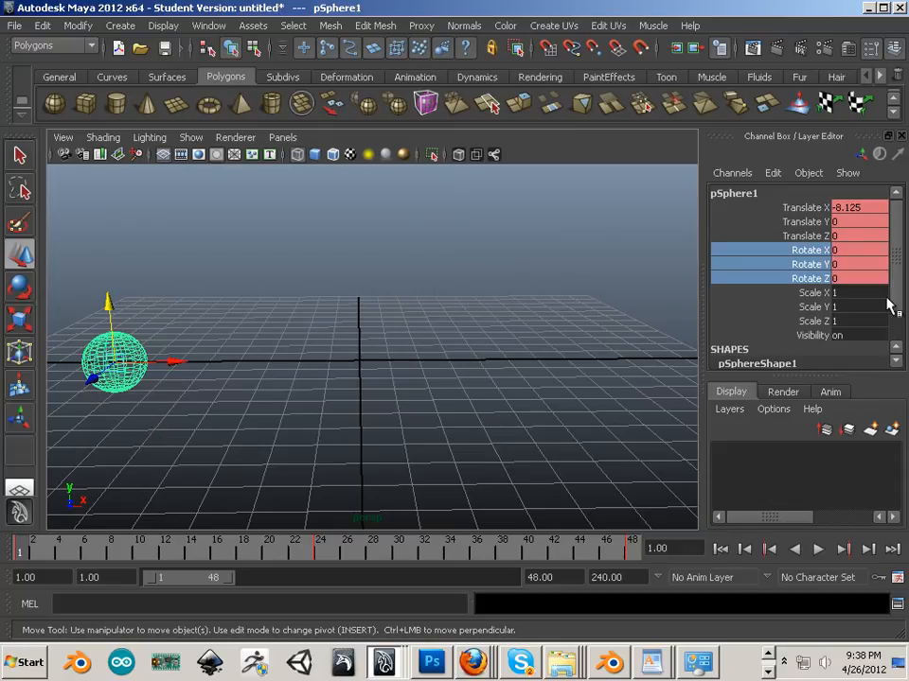
- At frame 24, rotate the sphere to about 11.5, -13.1 and -71.8 degrees in X, Y and Z with a keyframe
drag(276, 548, 320, 548)
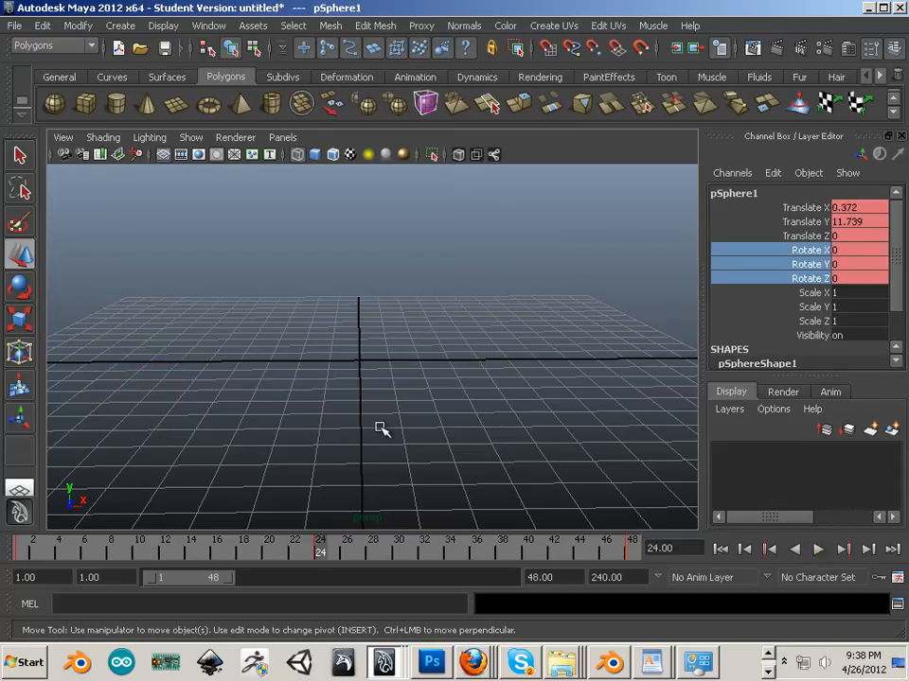
scroll(379, 429, down, 4)
alt+middle_drag(456, 233, 443, 314)
alt+right_drag(443, 314, 521, 387)
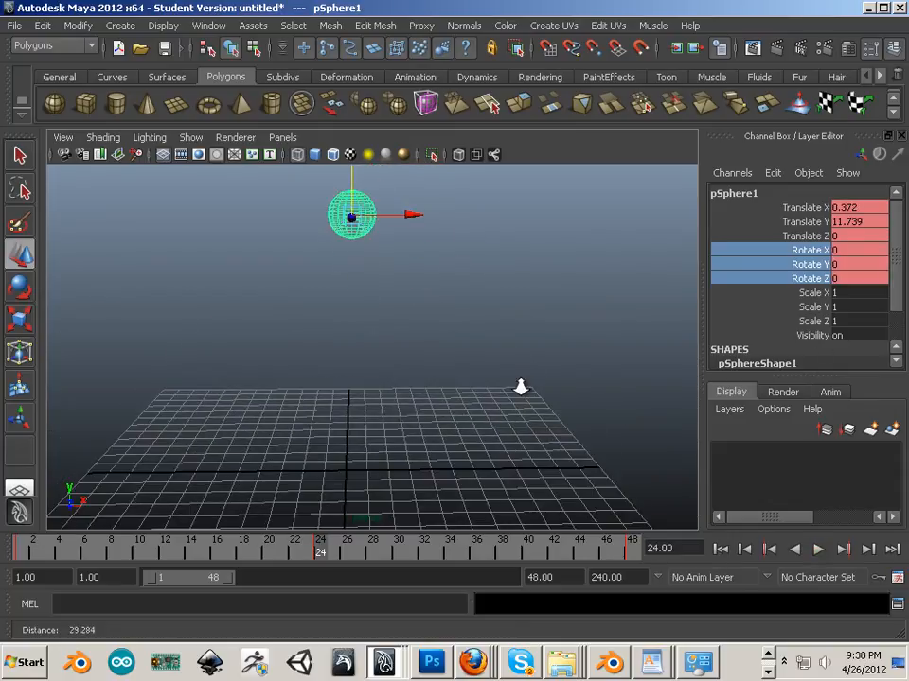
alt+middle_drag(520, 387, 491, 472)
key(e)
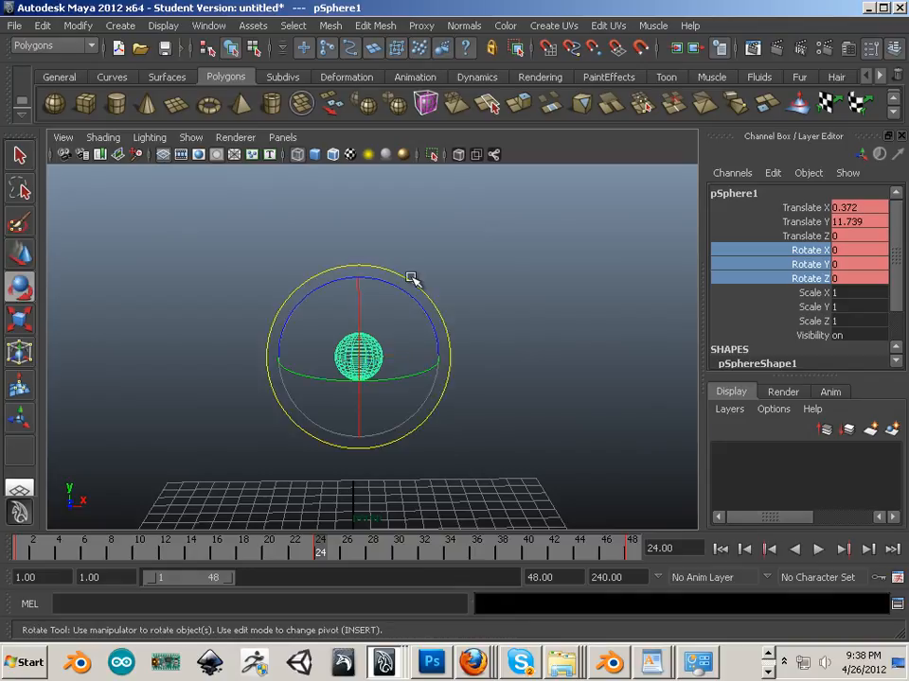
drag(412, 277, 478, 435)
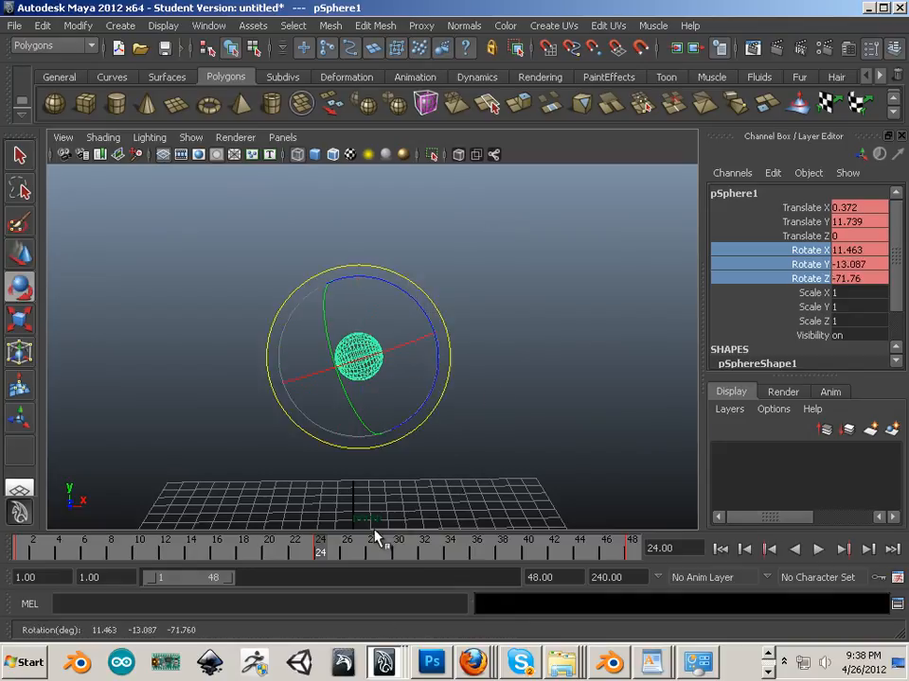
- At frame 48, rotate the sphere to about 19.3, -12.7 and -102.8 degrees in X, Y and Z with a keyframe
drag(318, 547, 631, 547)
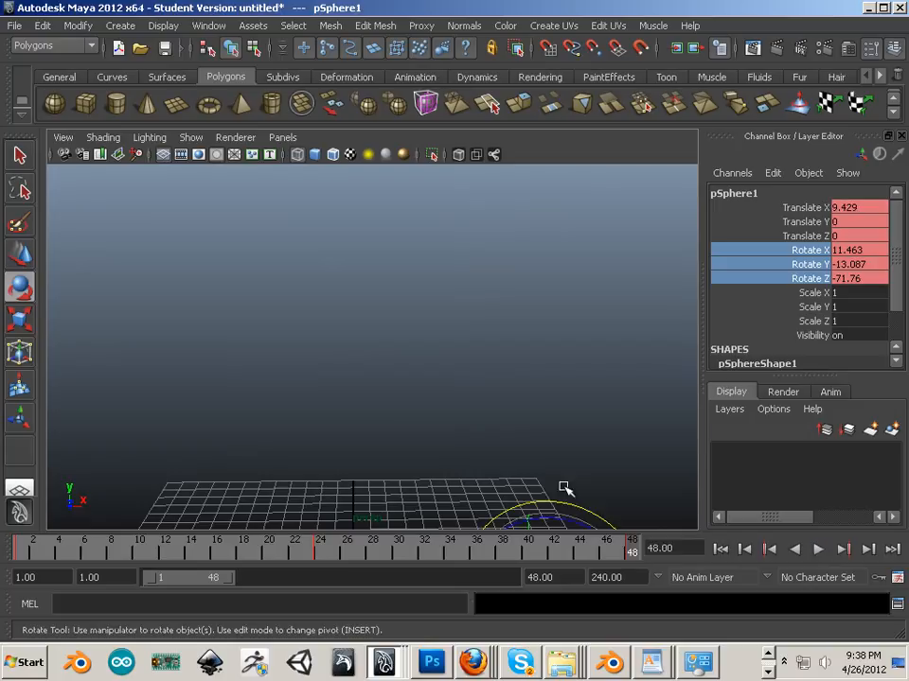
alt+drag(565, 489, 591, 384)
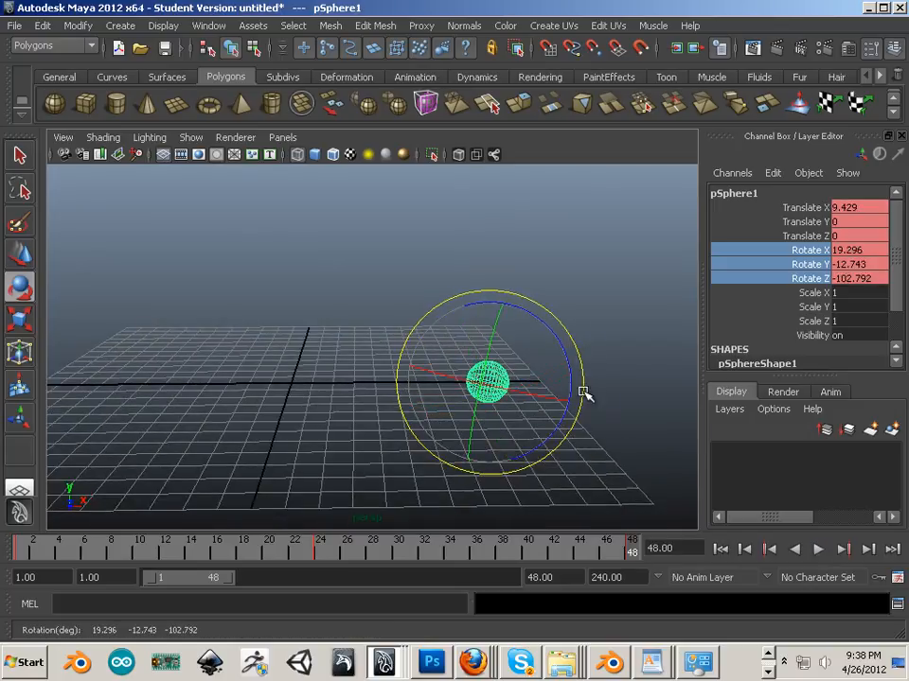
scroll(528, 500, down, 3)
alt+middle_drag(288, 470, 348, 465)
alt+right_drag(349, 465, 395, 492)
alt+right_drag(273, 436, 341, 442)
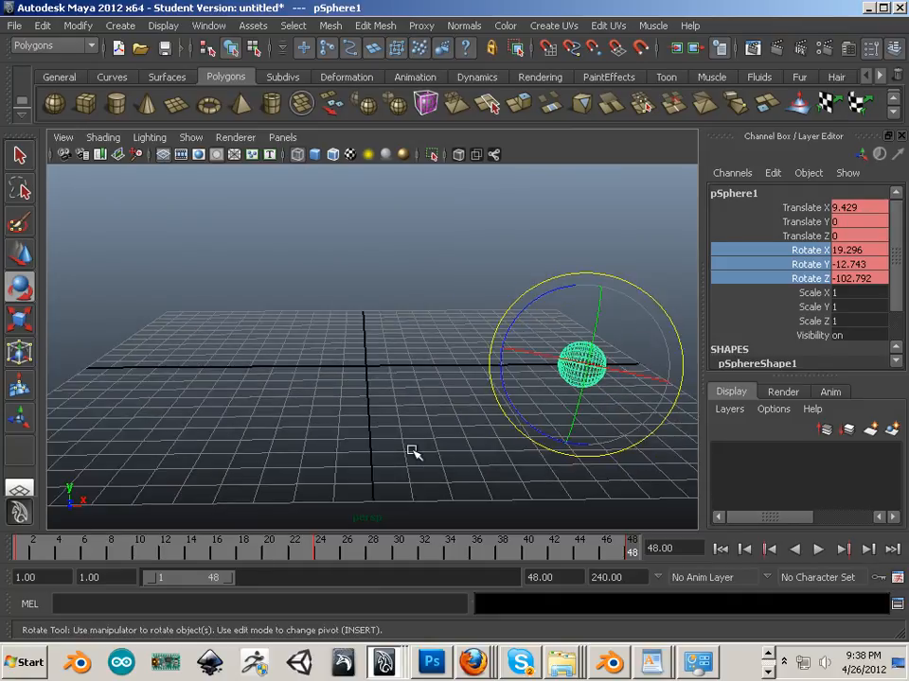
- Play the rotating sphere's animation and scrub through it to frame 24
key(alt+v)
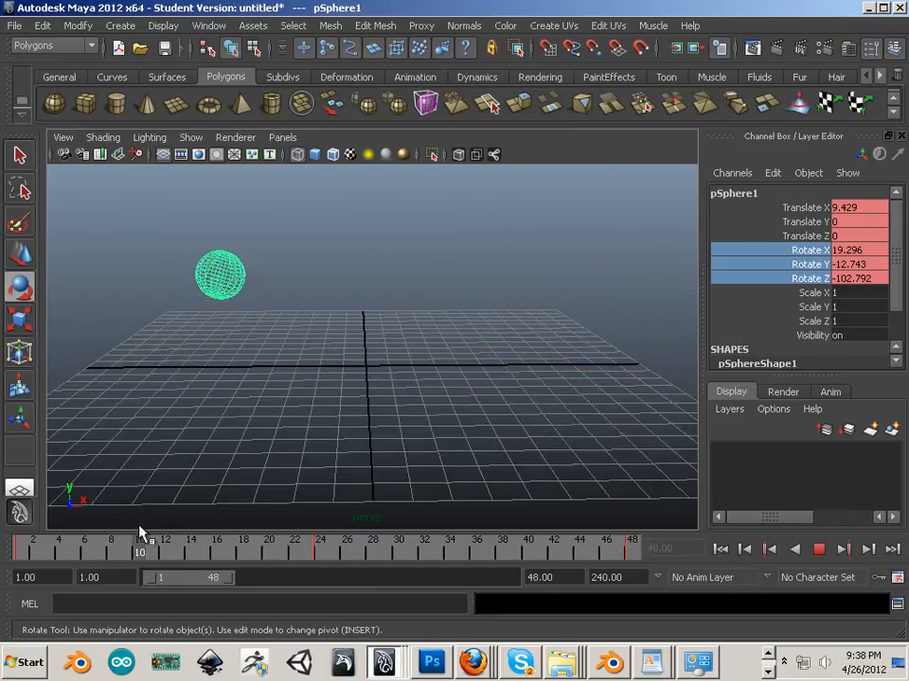
click(269, 535)
scroll(317, 424, down, 2)
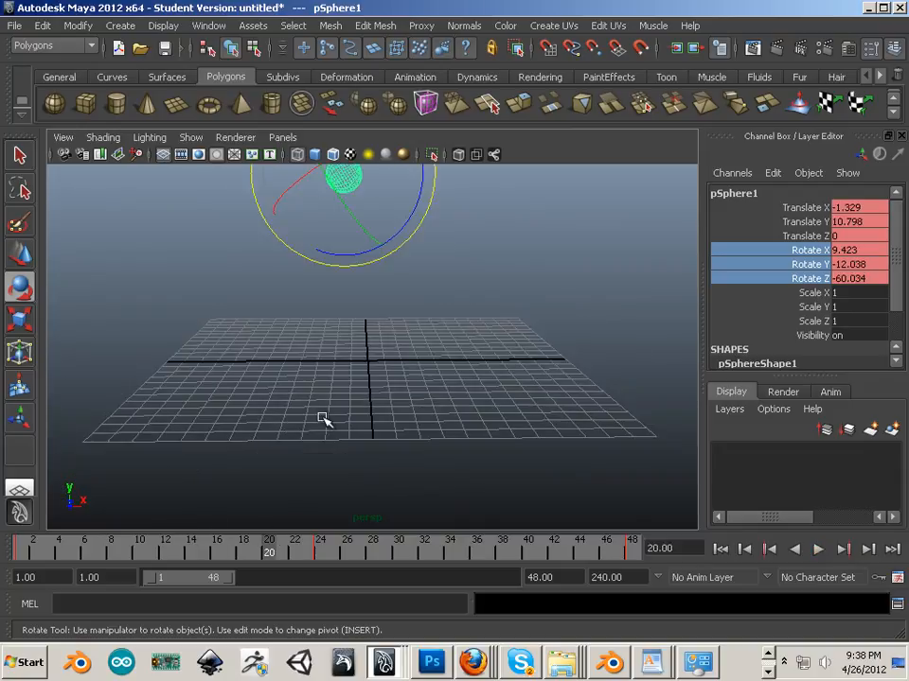
alt+right_drag(323, 420, 407, 402)
alt+middle_drag(407, 402, 402, 518)
drag(75, 556, 316, 573)
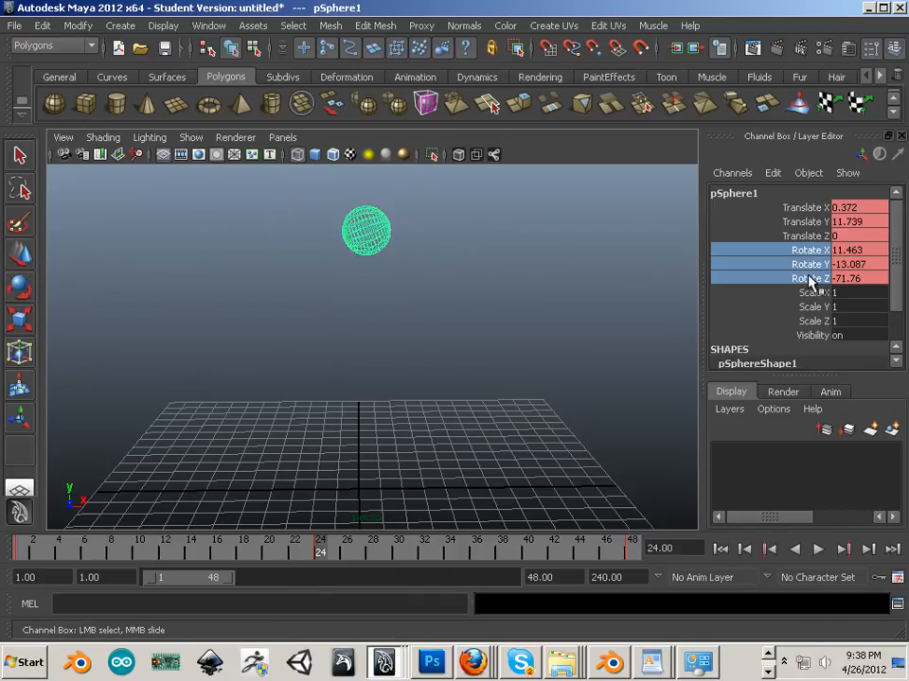
- Break the connections on the sphere's Rotate X, Y and Z channels, and play the animation from frame 1
right_click(762, 278)
click(801, 304)
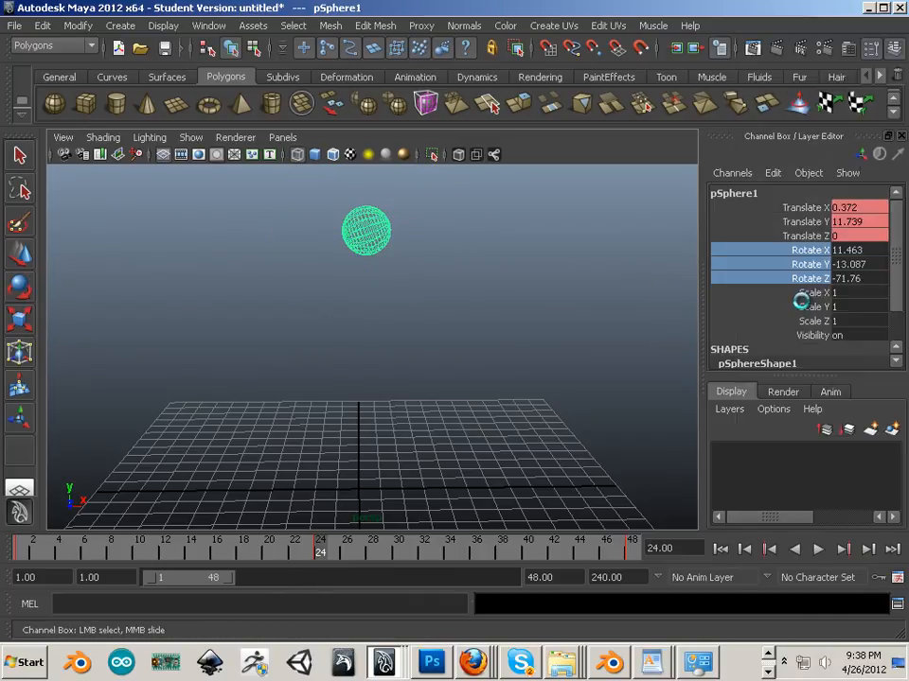
key(alt+v)
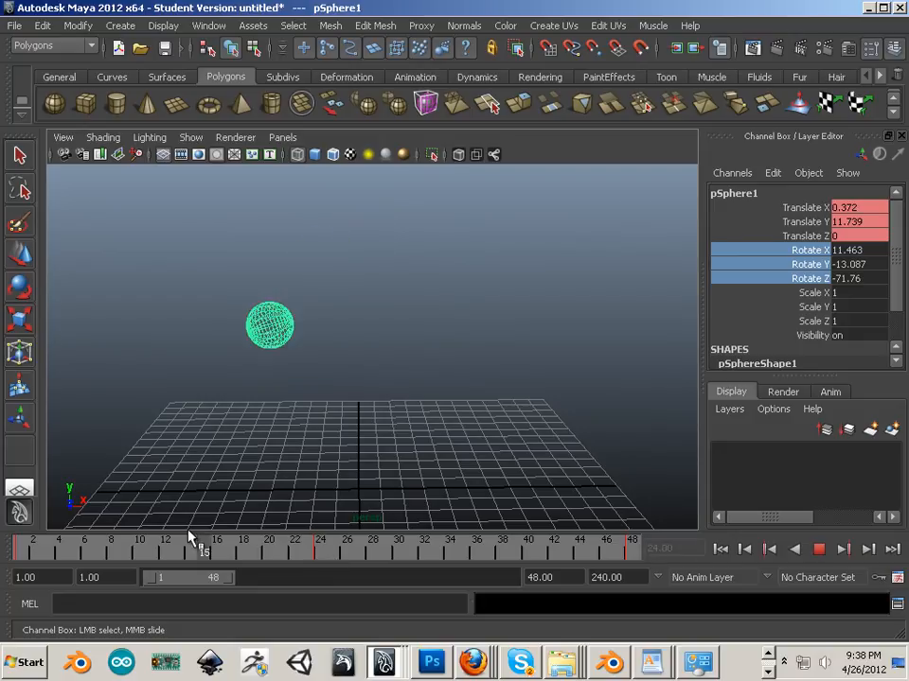
key(alt+v)
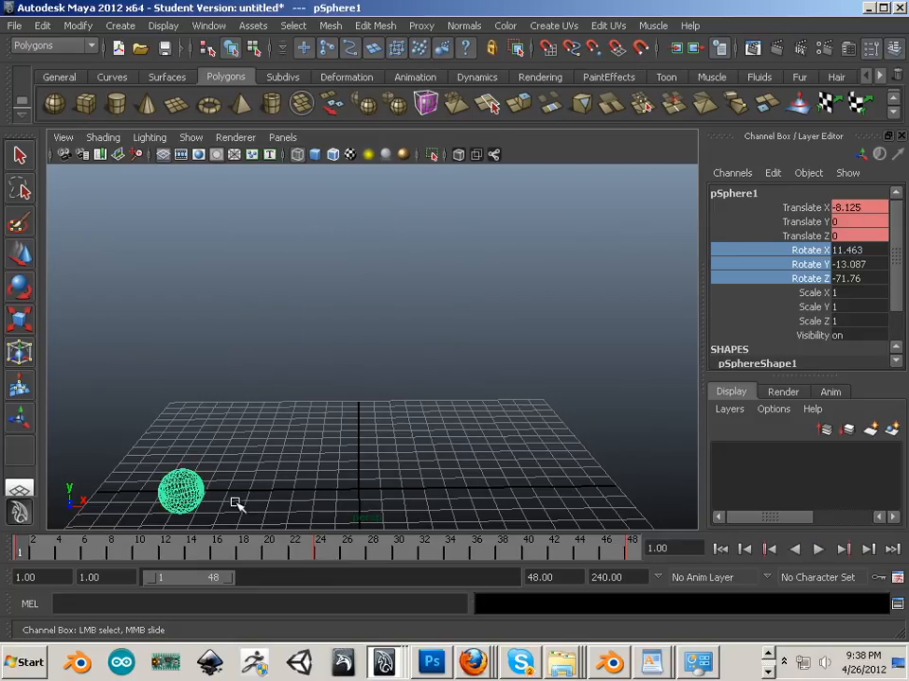
- Set the sphere's Rotate X, Y and Z to 0
alt+right_drag(237, 504, 225, 473)
drag(852, 250, 857, 282)
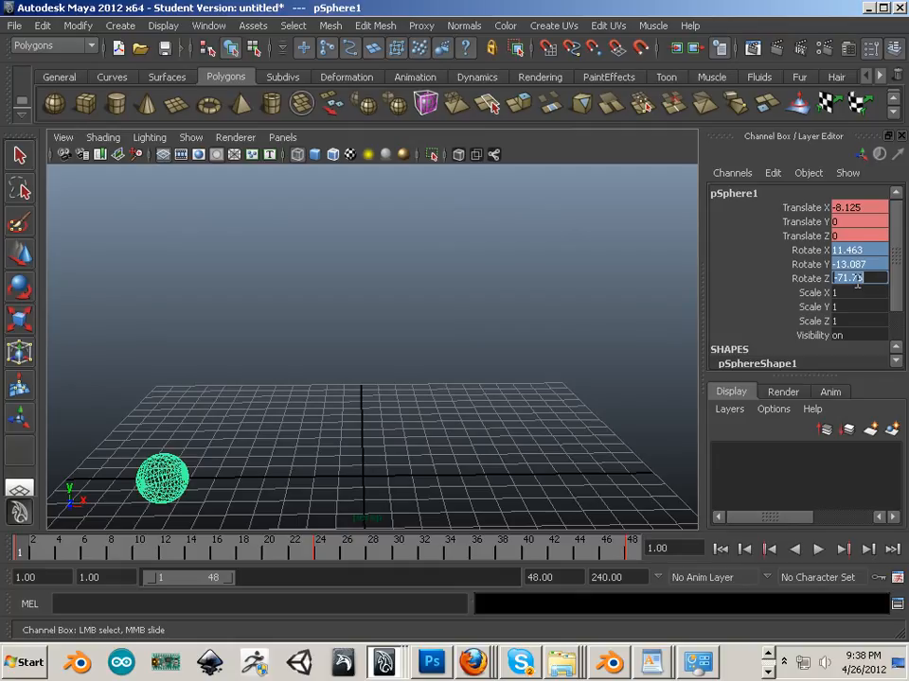
key(Return)
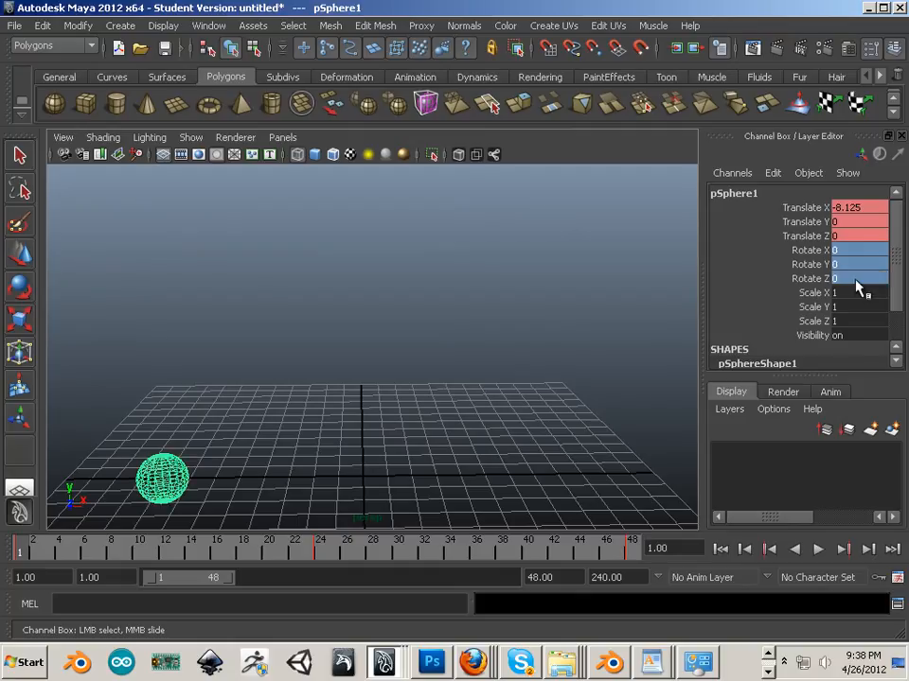
- Select the Scale X channel and examine the sphere's motion by playing and scrubbing the animation
click(807, 293)
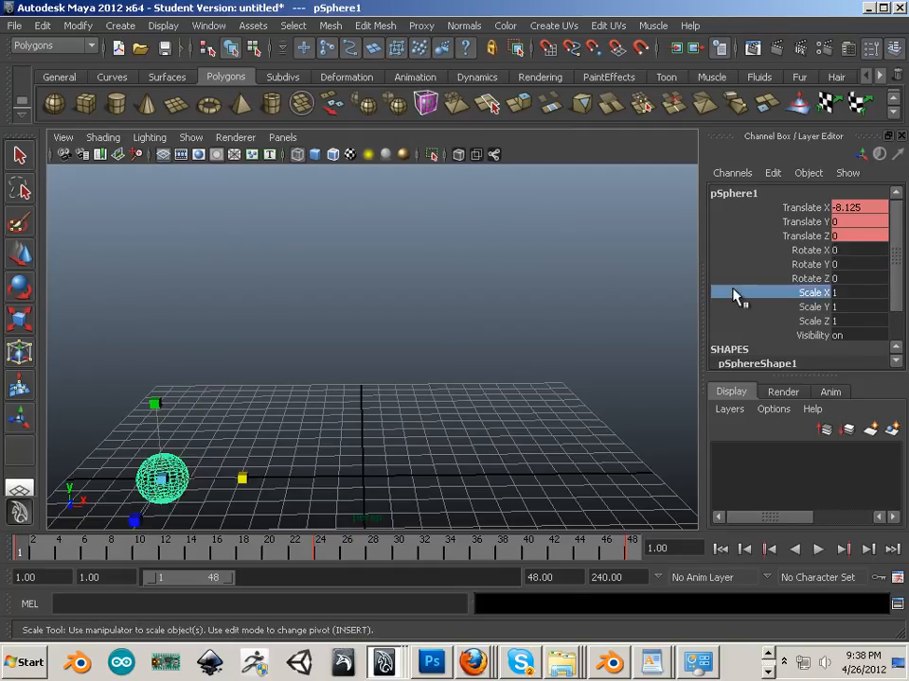
key(alt+v)
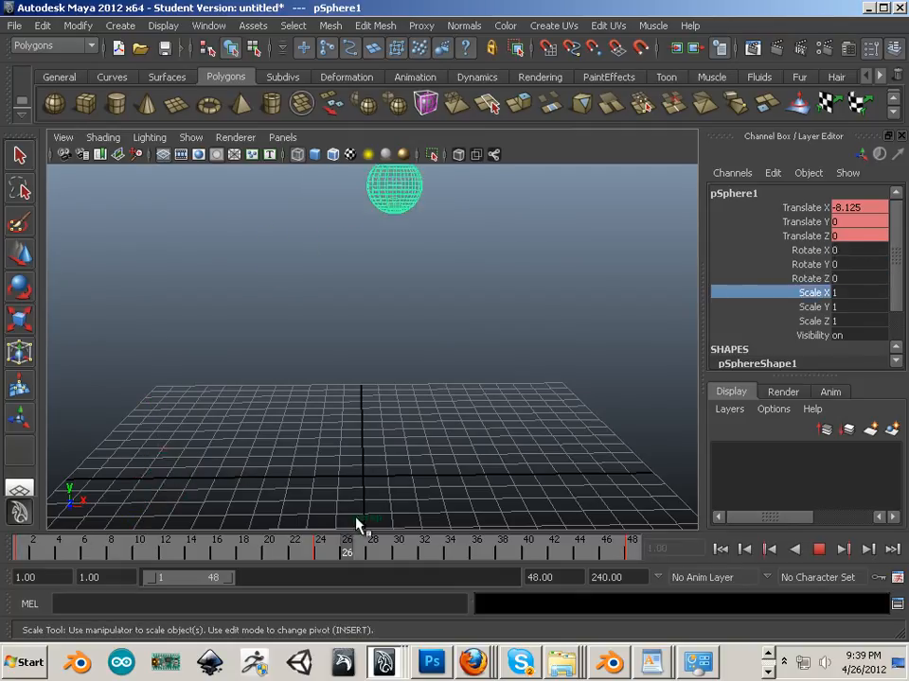
mouse_move(140, 532)
mouse_down()
mouse_move(467, 567)
mouse_move(512, 594)
mouse_up()
drag(153, 534, 51, 528)
alt+middle_drag(261, 455, 288, 422)
alt+right_drag(288, 422, 322, 441)
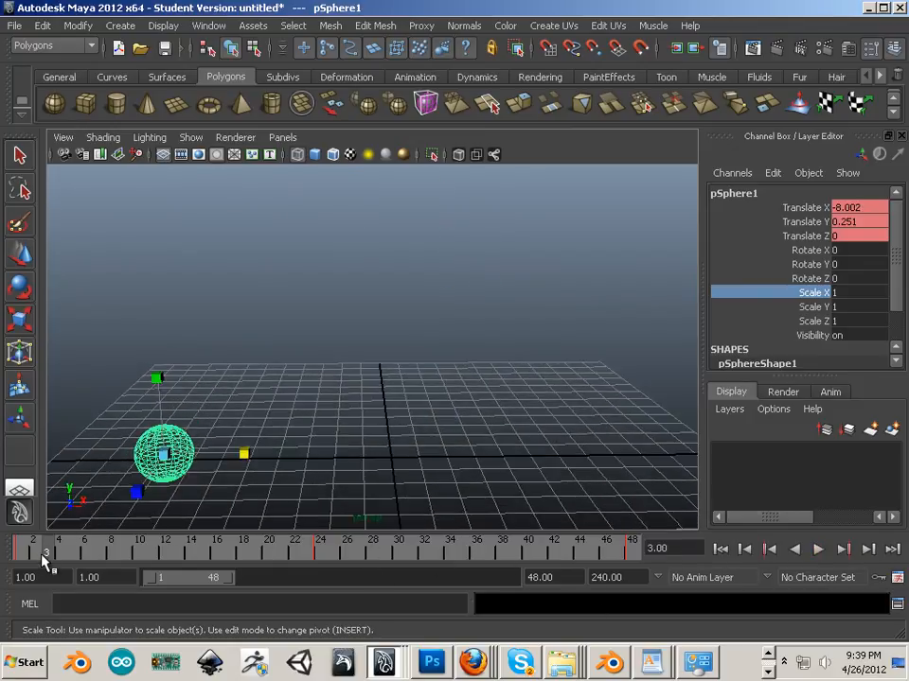
key(alt+v)
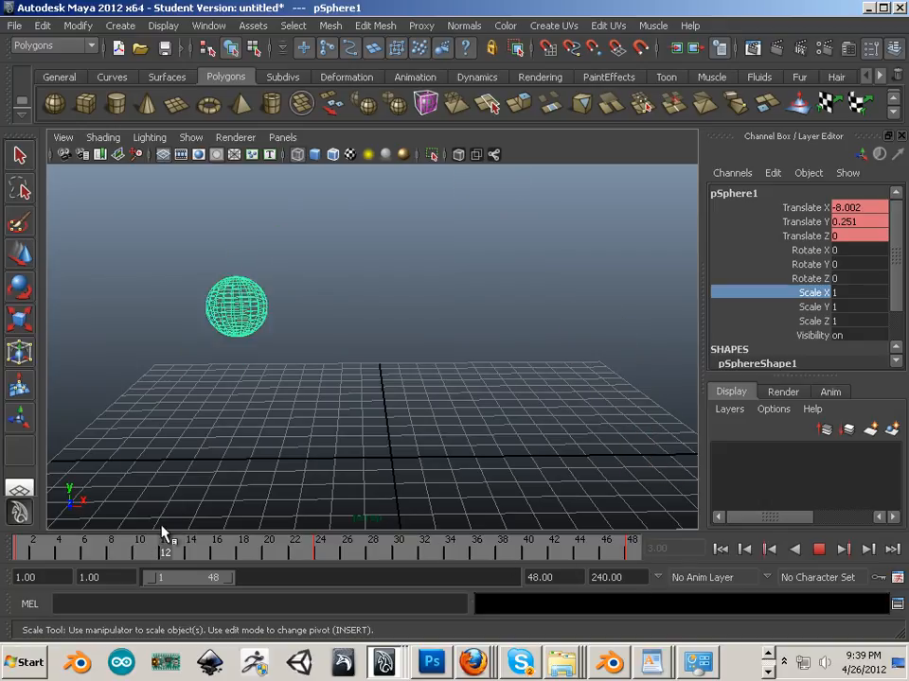
- Select the sphere's whole key range from frame 1 to 48 in the timeline, and extend the playback range to frame 55
click(627, 549)
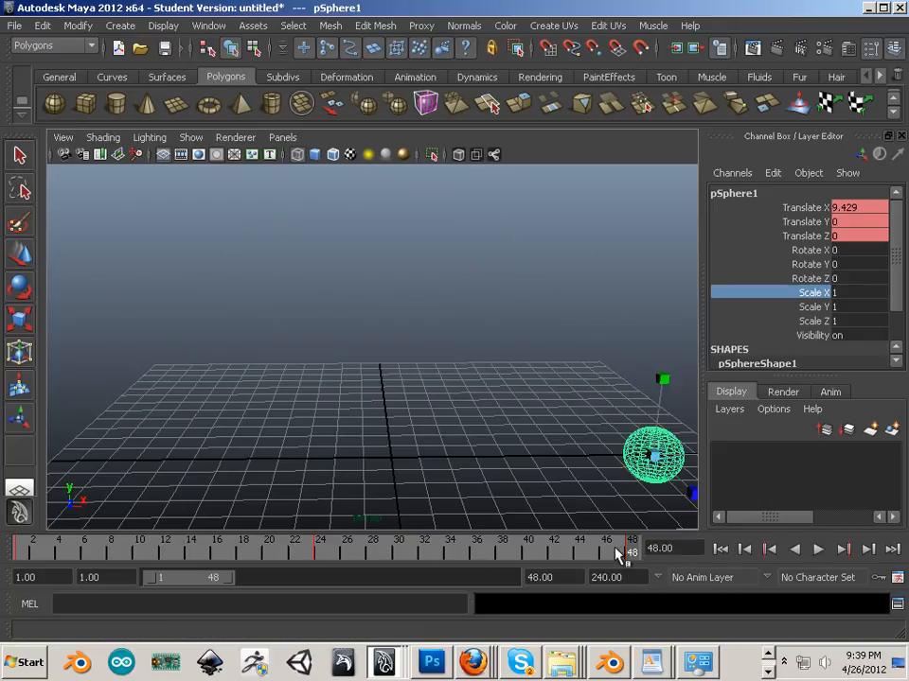
drag(616, 548, 636, 573)
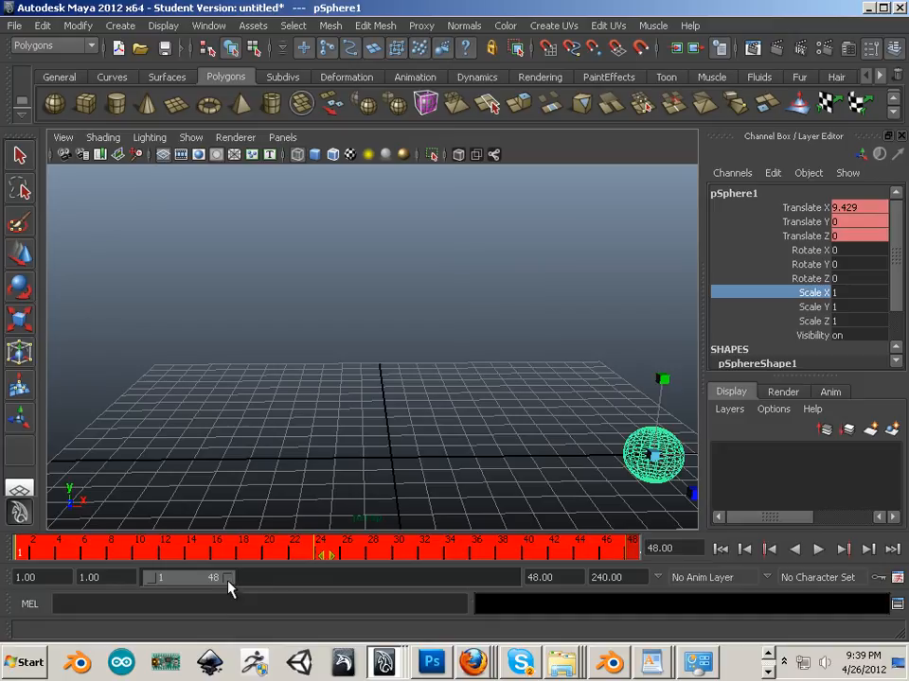
drag(228, 582, 239, 582)
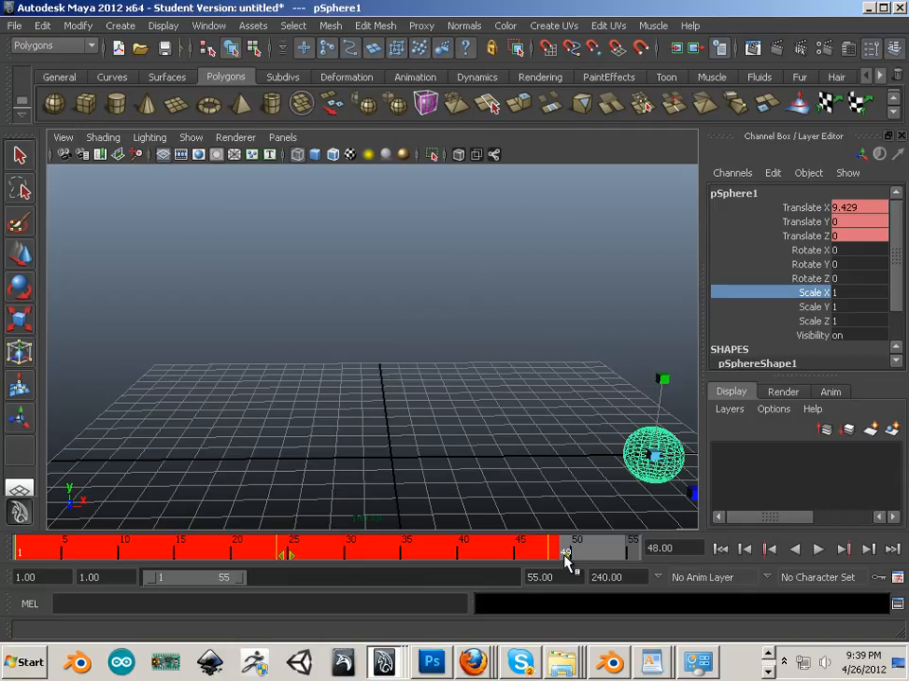
- Compress the selected keys to end at frame 10, and stretch them back out to frame 55
shift+drag(566, 562, 122, 557)
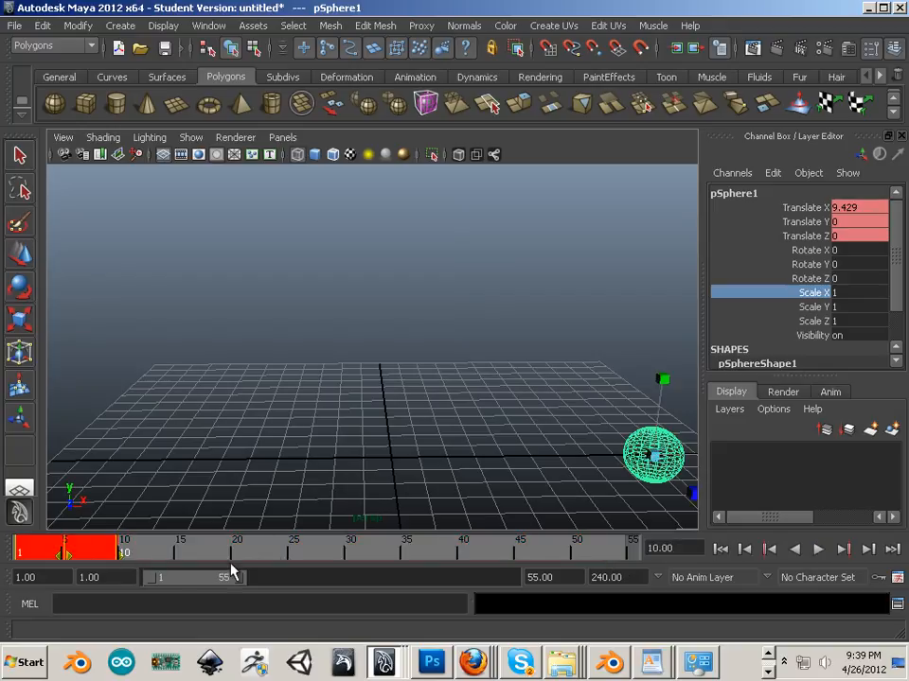
shift+drag(122, 556, 632, 560)
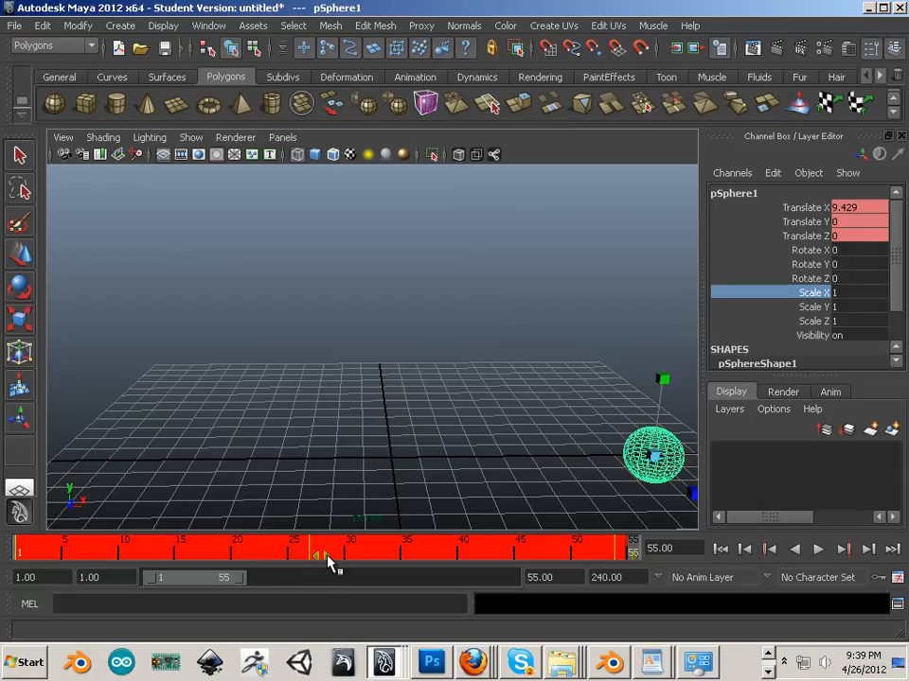
- Extend the playback range to frame 116 and shift the selected keys so their range spans frames 34 to 88
drag(244, 579, 335, 584)
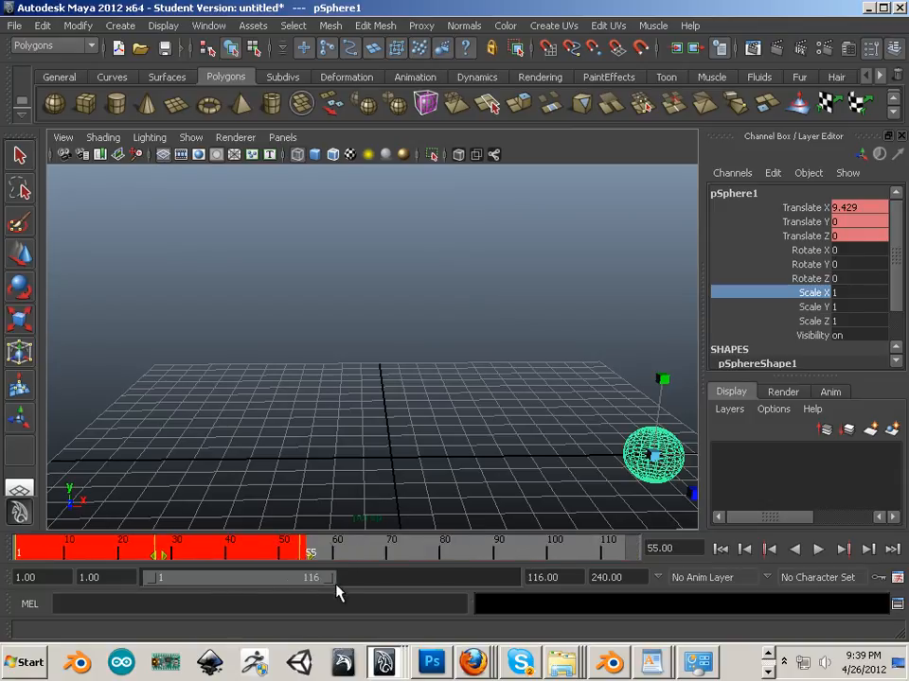
drag(166, 562, 343, 571)
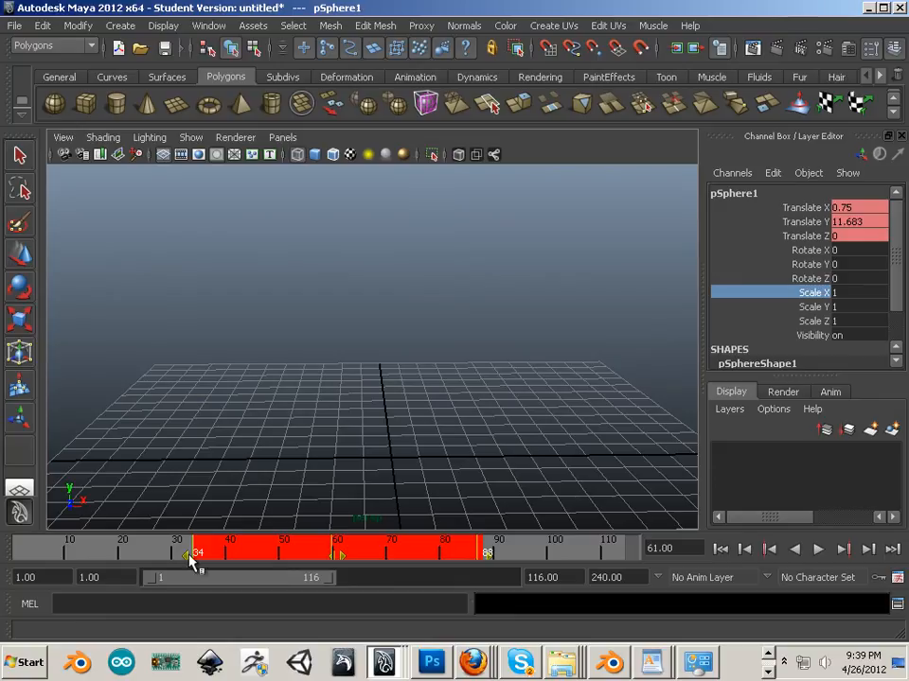
- Play the retimed animation and check the sphere's position at frames 35 and 87
drag(193, 559, 483, 584)
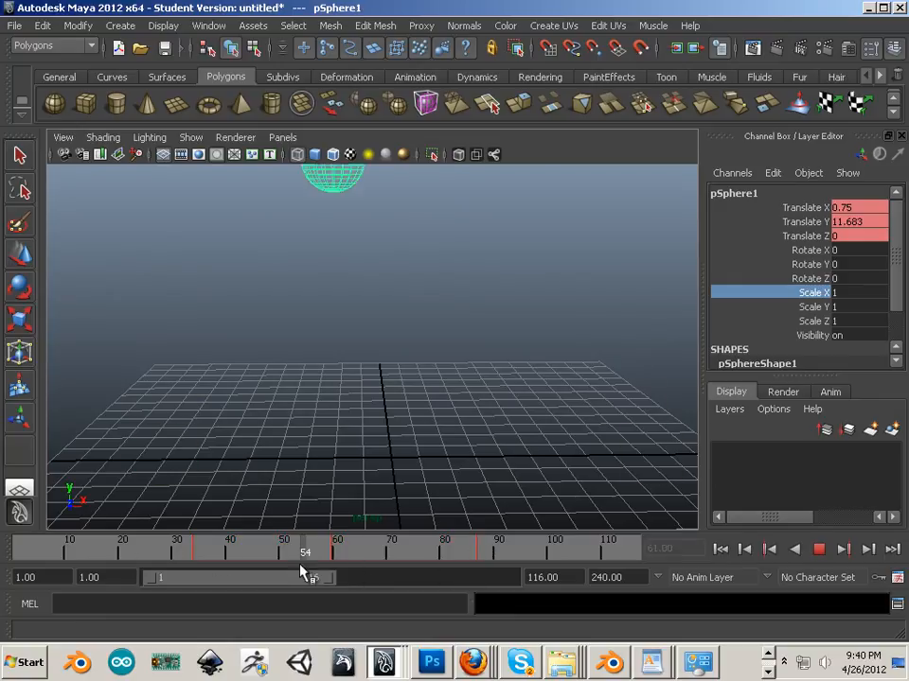
click(199, 562)
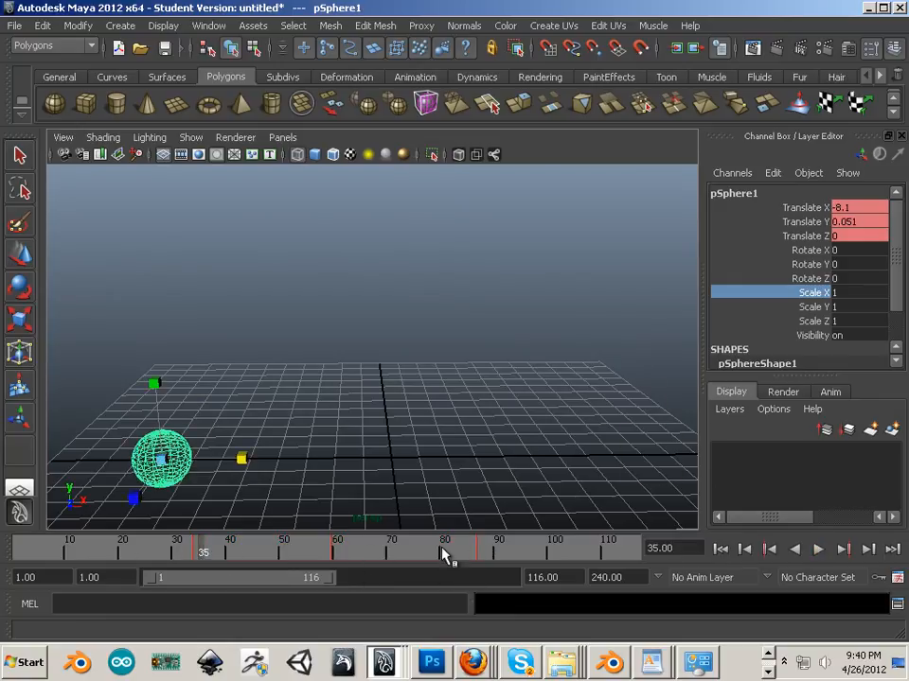
click(481, 556)
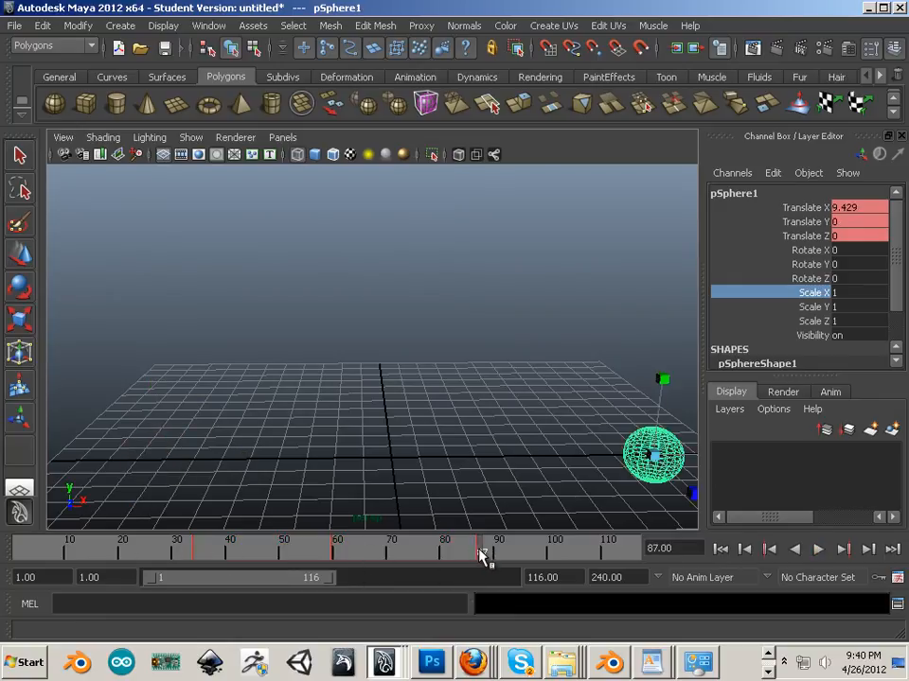
drag(480, 551, 481, 556)
- Snap the sphere's animation keys to whole frames in the timeline
click(650, 549)
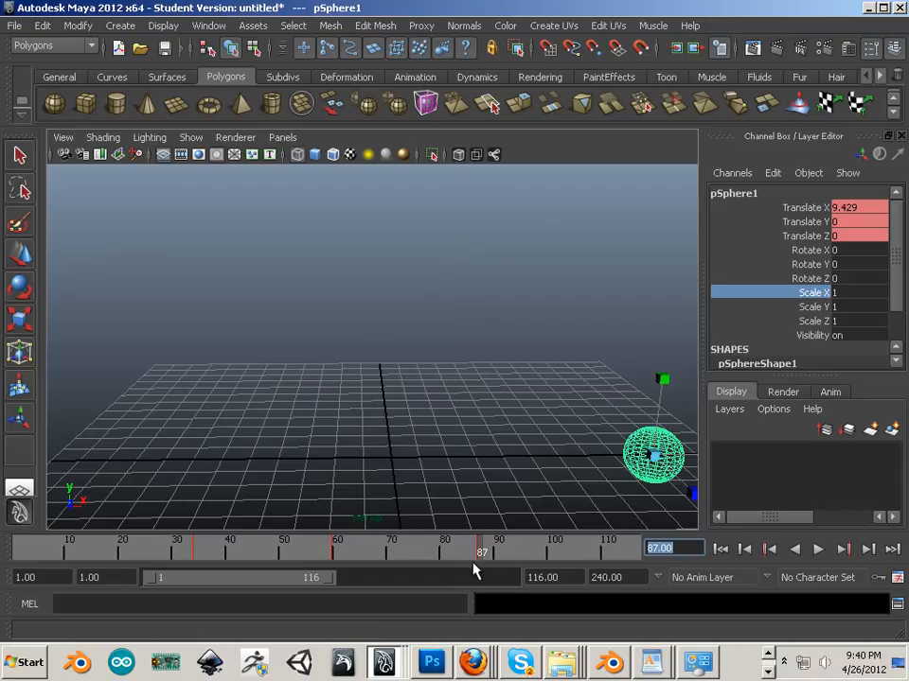
right_click(413, 550)
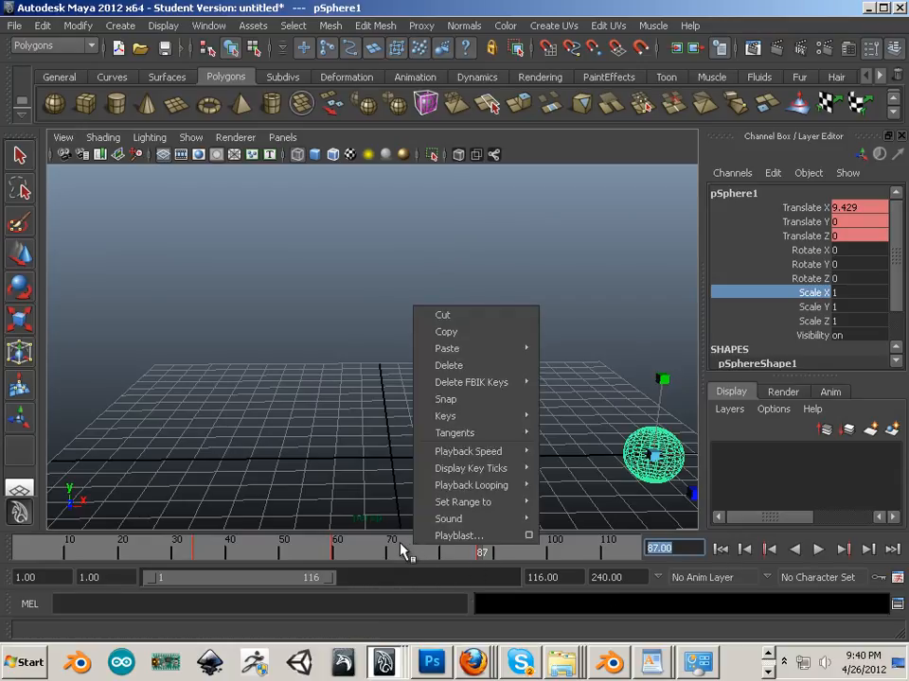
mouse_move(459, 486)
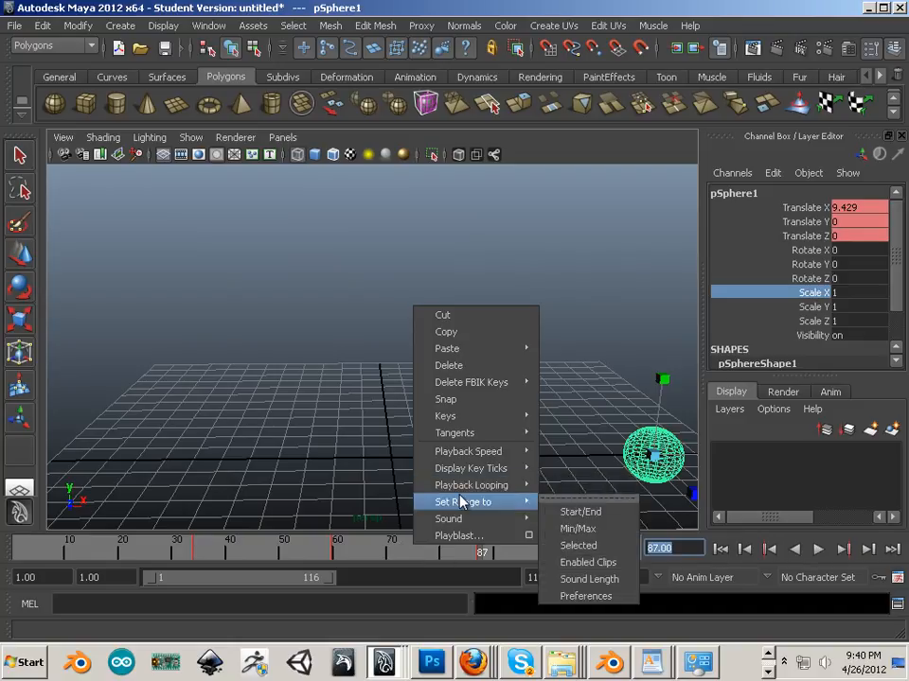
click(451, 402)
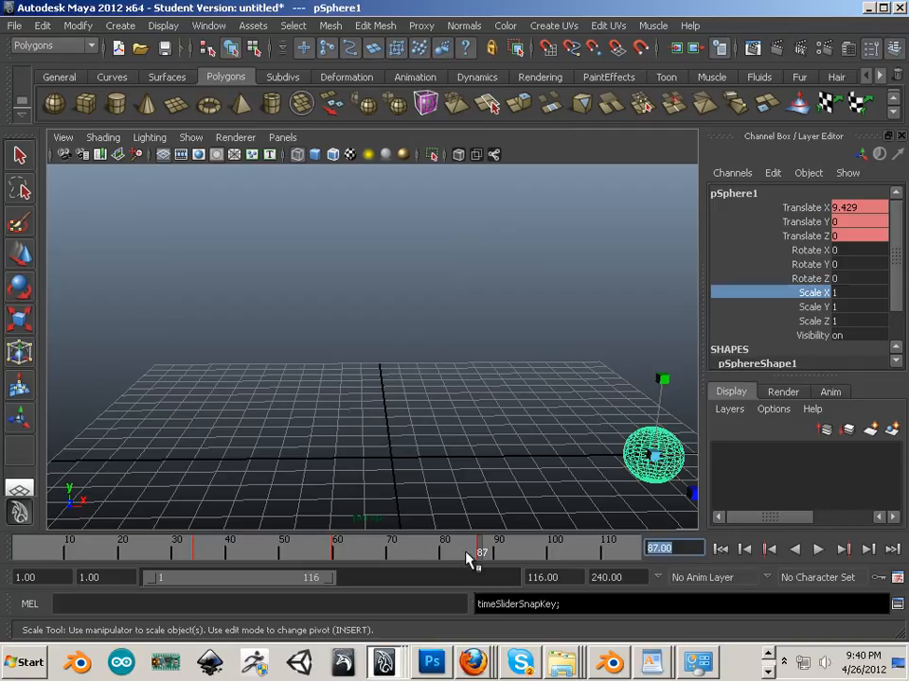
- Select the sphere's keys from frame 33 to 88 and stretch the selected range so it spans frames 29 to 103
shift+drag(484, 553, 192, 557)
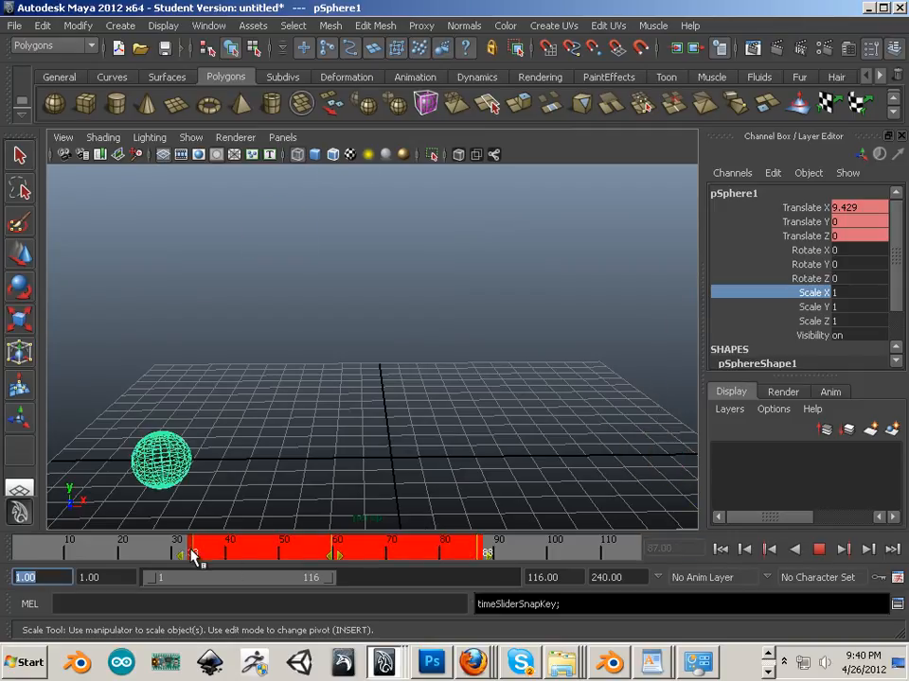
click(464, 556)
mouse_move(464, 556)
mouse_down()
mouse_move(482, 557)
mouse_move(194, 564)
mouse_move(488, 575)
mouse_up()
key(alt+v)
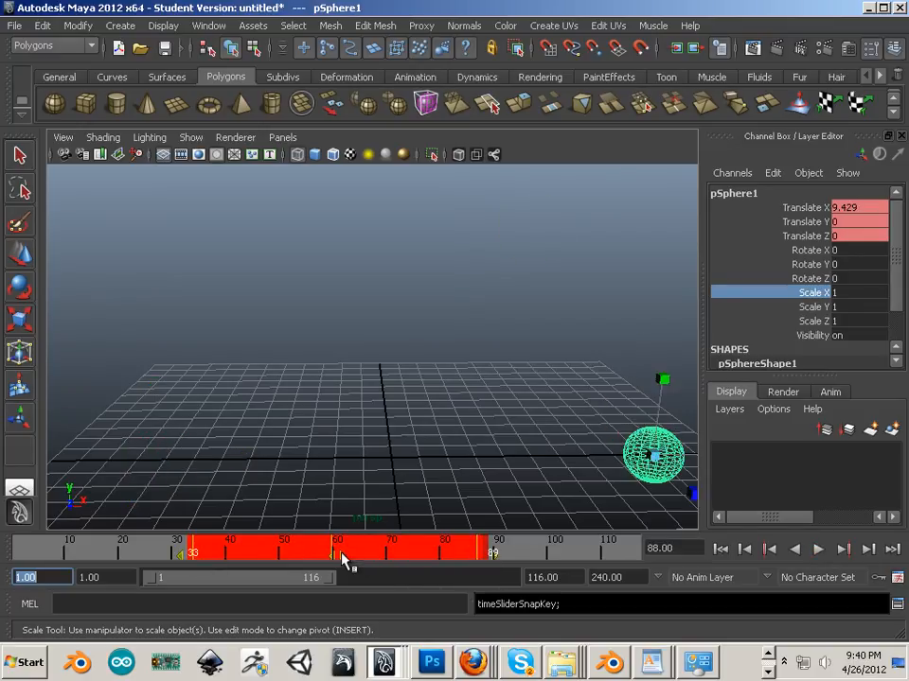
mouse_move(343, 558)
mouse_down()
mouse_move(458, 573)
mouse_move(233, 558)
mouse_move(287, 554)
mouse_move(379, 571)
mouse_move(349, 570)
mouse_up()
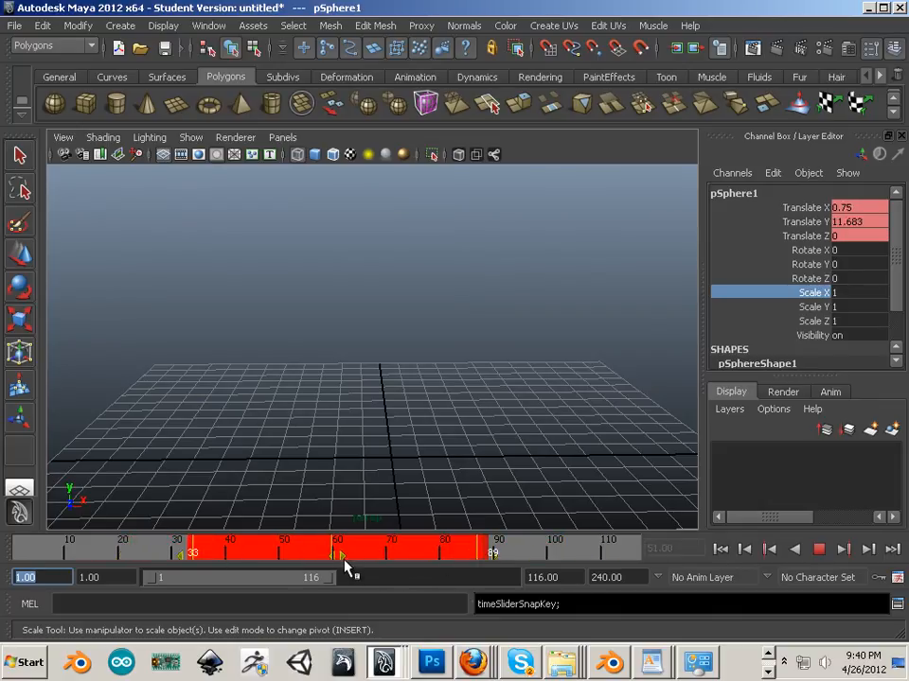
drag(492, 557, 562, 569)
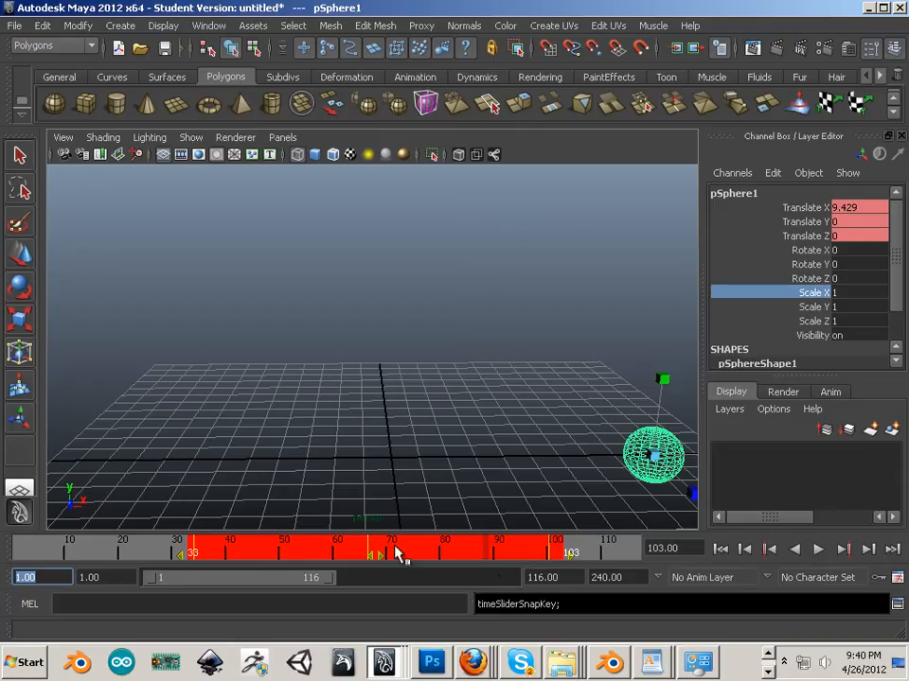
drag(185, 564, 168, 564)
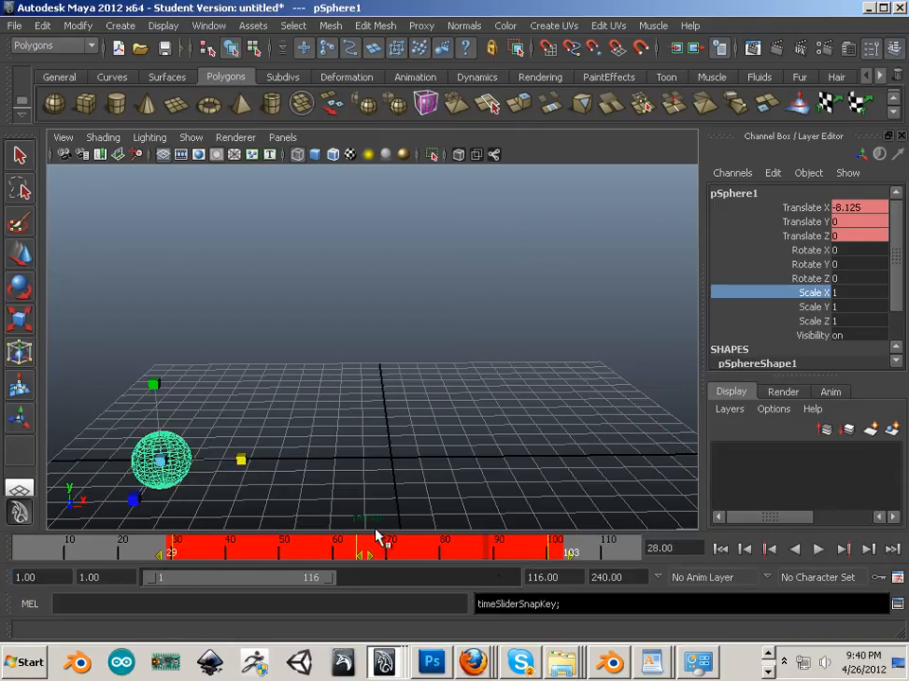
- Deselect the key range and scrub the timeline through to frame 103 to check the sphere's stretched motion
click(103, 541)
drag(102, 541, 80, 552)
drag(139, 551, 570, 594)
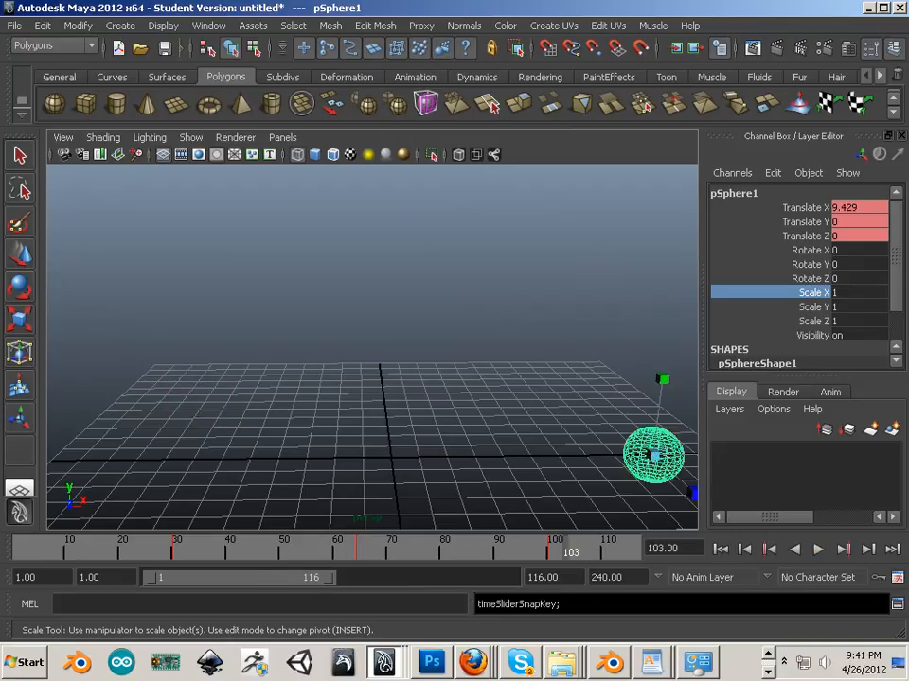